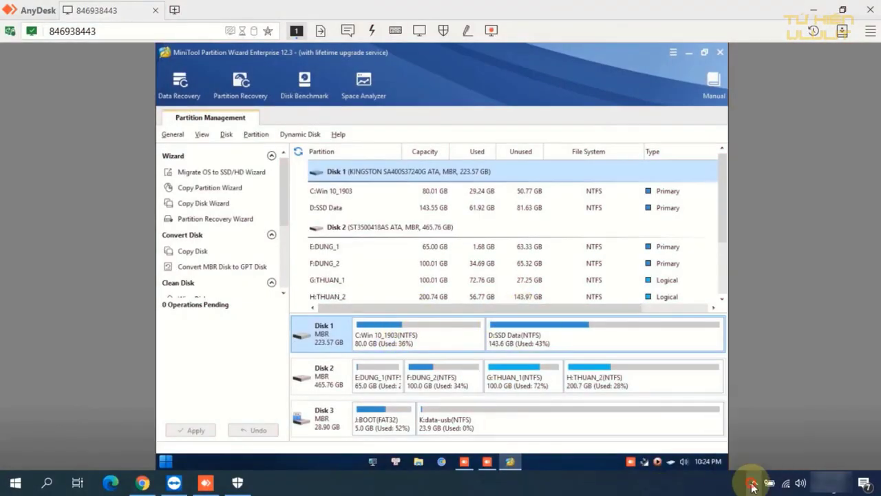
Delete the C: Win 10_1903 system partition on Disk 1 and apply the pending change.
{"action": "left_click", "coordinate": [402, 331]}
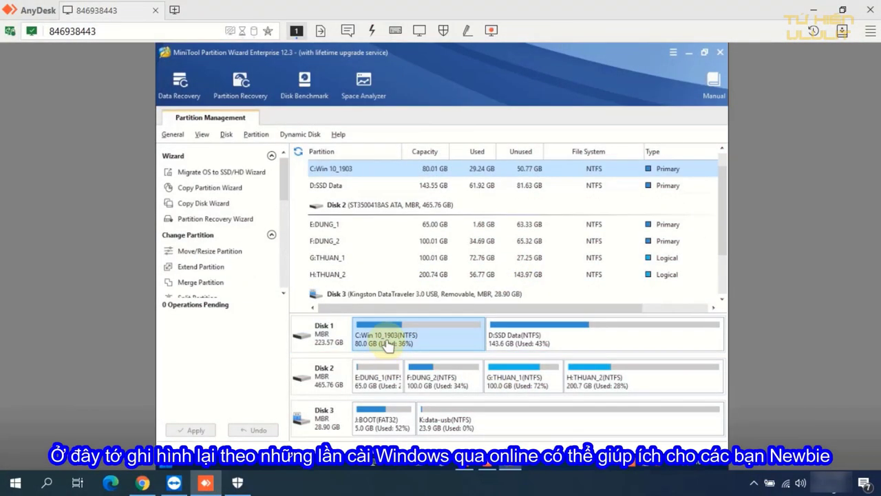
{"action": "right_click", "coordinate": [387, 336]}
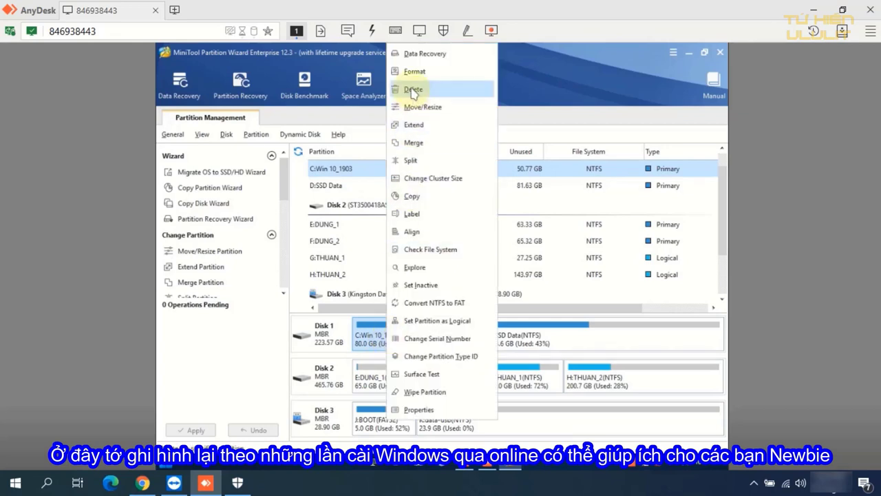
{"action": "left_click", "coordinate": [413, 90]}
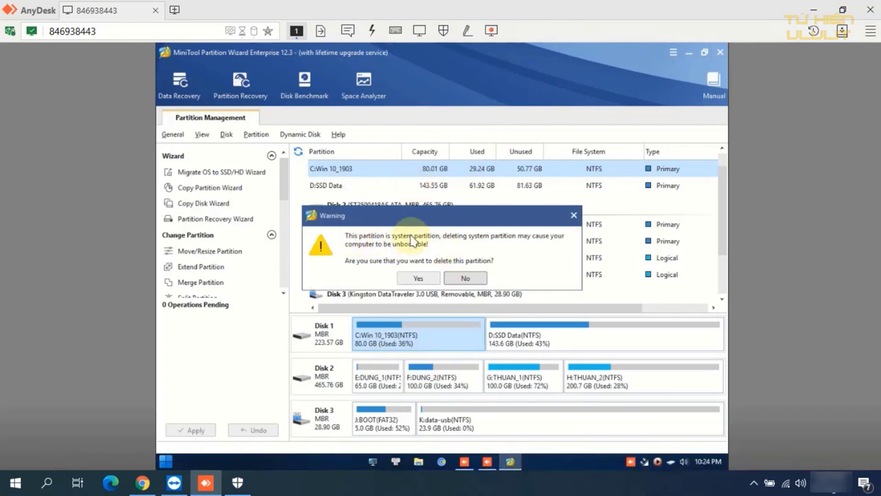
{"action": "left_click", "coordinate": [416, 278]}
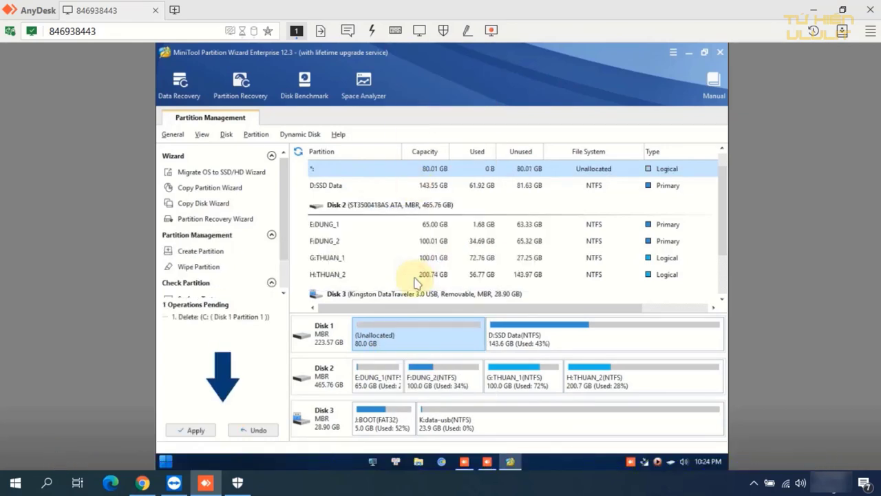
{"action": "left_click", "coordinate": [193, 432]}
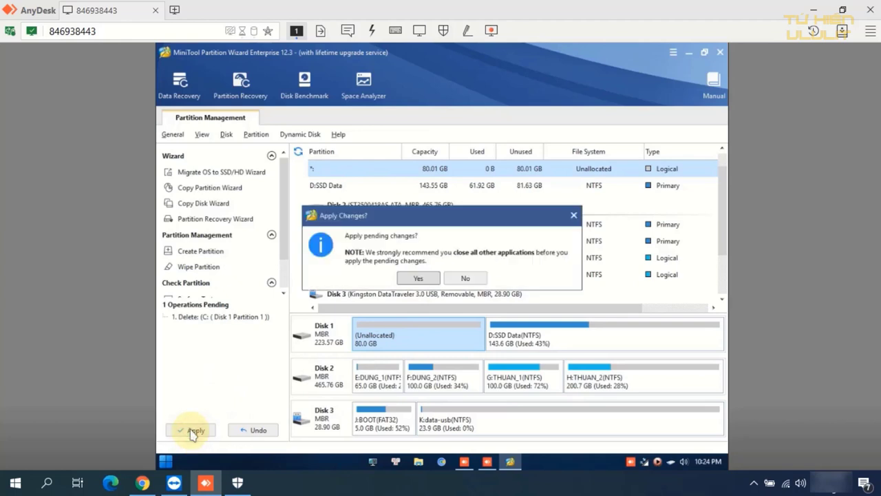
{"action": "left_click", "coordinate": [412, 280]}
{"action": "left_click", "coordinate": [438, 275]}
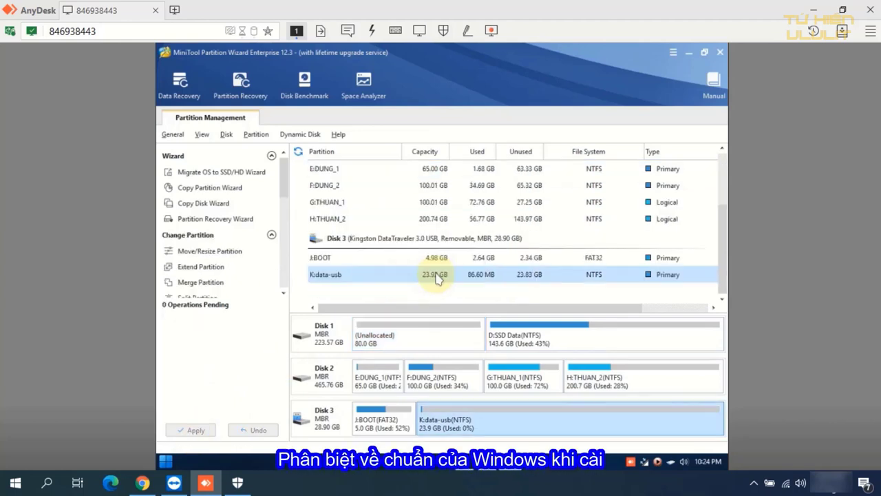
Check the boot drive status in WinNT Setup with the system partition deleted, and close it.
{"action": "left_click", "coordinate": [690, 53]}
{"action": "double_click", "coordinate": [310, 105]}
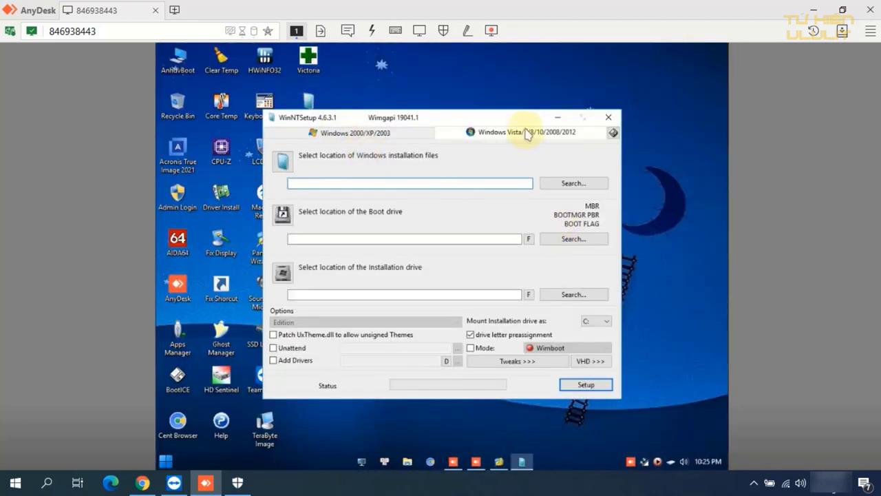
{"action": "left_click", "coordinate": [608, 117]}
In MiniTool Partition Wizard, create a primary NTFS partition C: labelled win10iot in Disk 1's unallocated space and apply it.
{"action": "left_click", "coordinate": [512, 465]}
{"action": "right_click", "coordinate": [388, 338]}
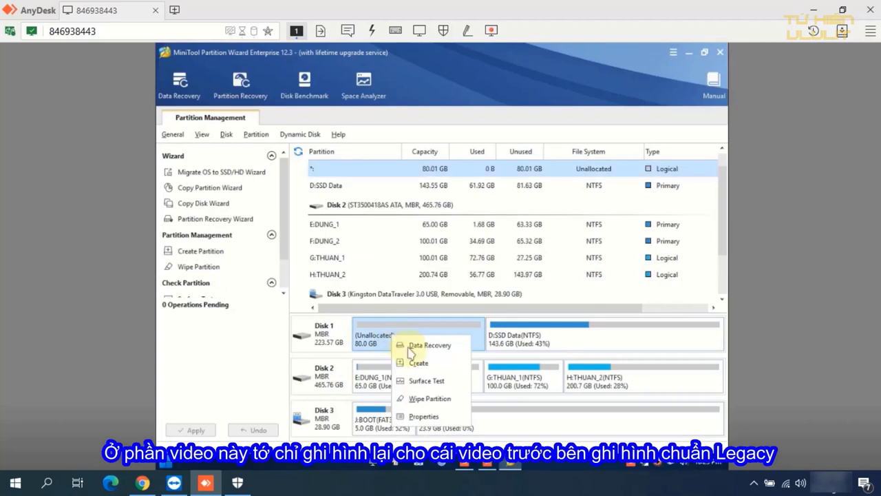
{"action": "left_click", "coordinate": [415, 364]}
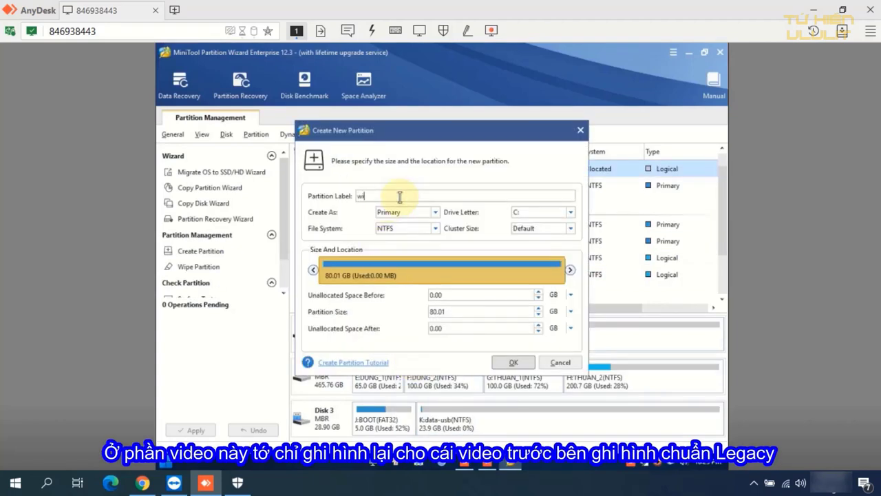
{"action": "type", "text": "win10iot"}
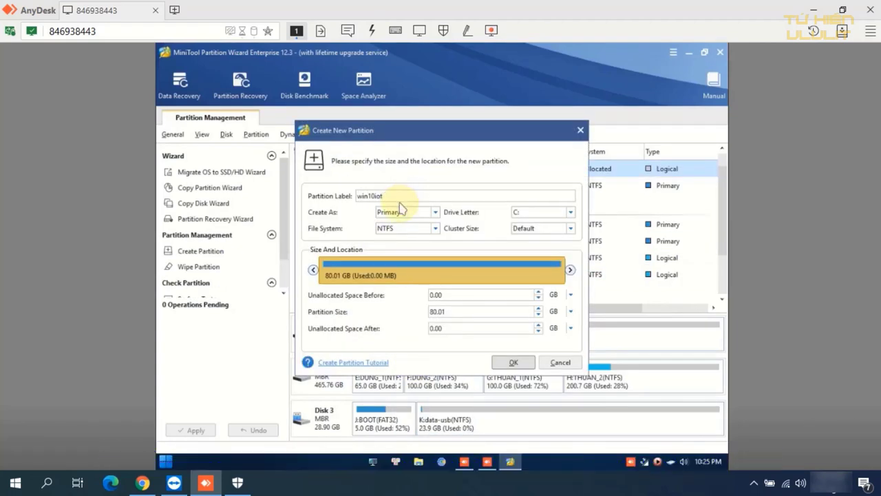
{"action": "left_click", "coordinate": [514, 363]}
{"action": "left_click", "coordinate": [187, 429]}
{"action": "left_click", "coordinate": [418, 278]}
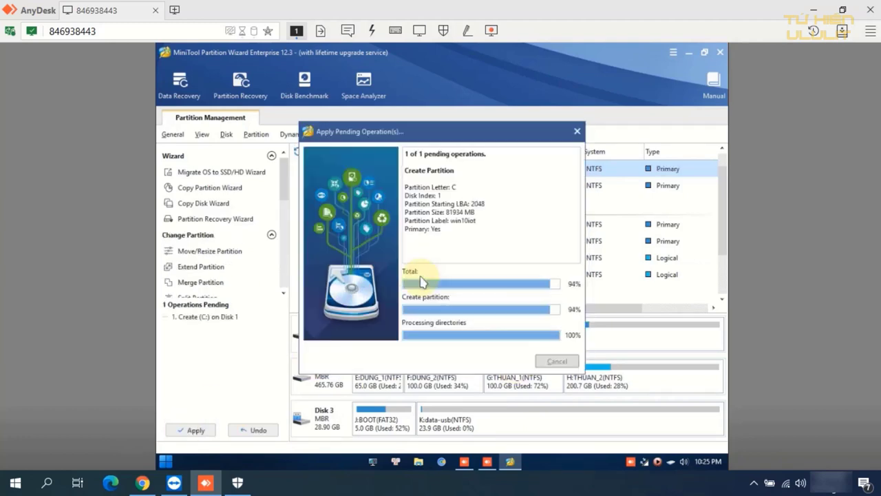
{"action": "left_click", "coordinate": [426, 278]}
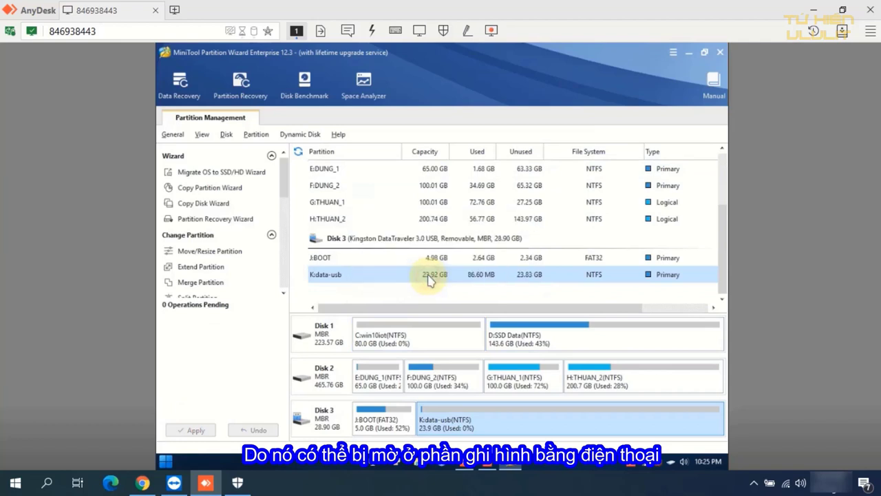
Review the win10iot partition's properties, check its boot indicators in WinNT Setup, and close that program.
{"action": "left_click_drag", "start_coordinate": [462, 309], "coordinate": [409, 310]}
{"action": "scroll", "coordinate": [566, 216], "scroll_direction": "up", "scroll_amount": 2}
{"action": "left_click", "coordinate": [601, 193]}
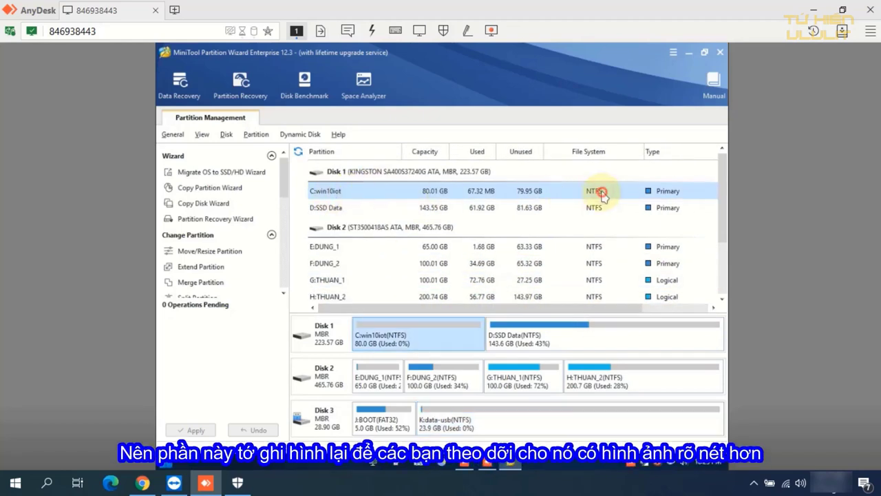
{"action": "left_click_drag", "start_coordinate": [516, 308], "coordinate": [581, 192]}
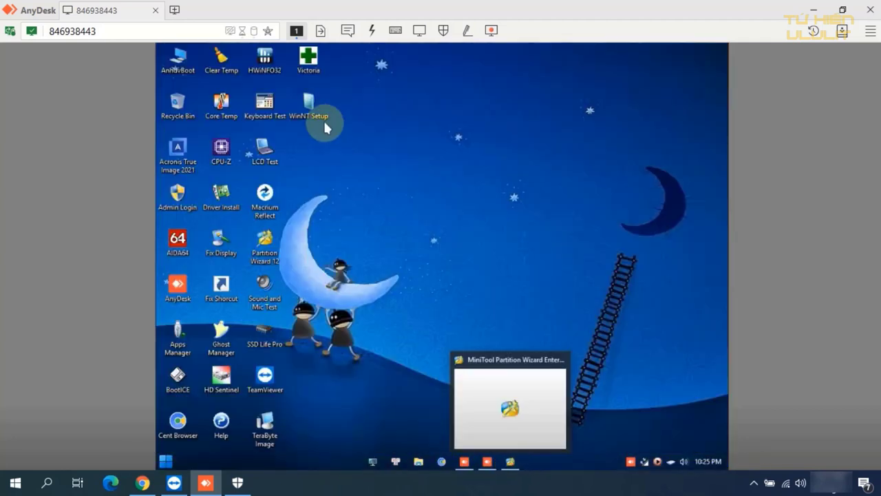
{"action": "double_click", "coordinate": [310, 106]}
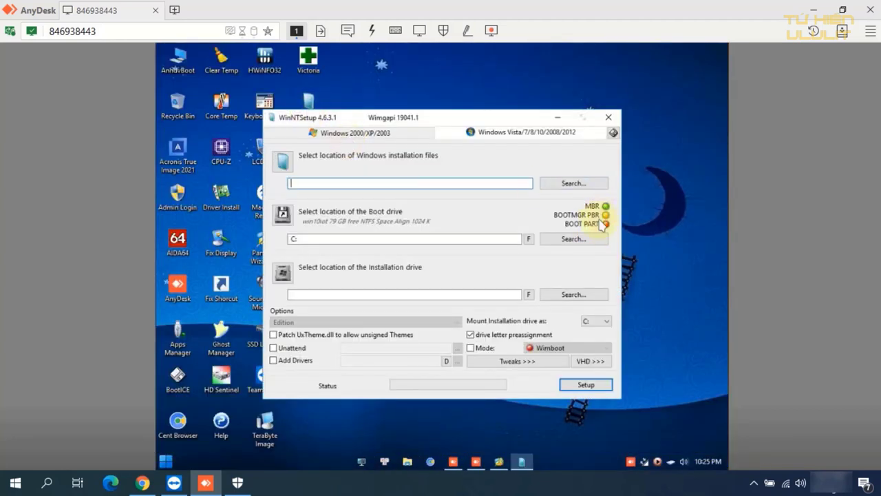
{"action": "left_click", "coordinate": [608, 122]}
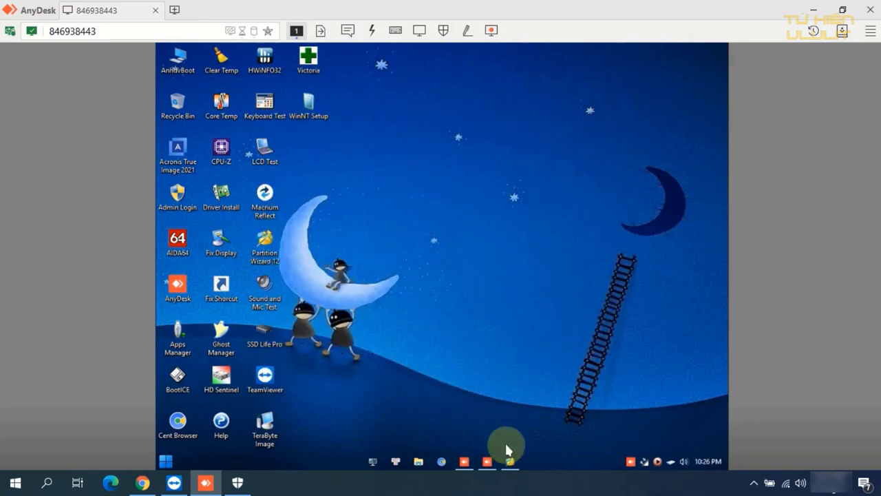
In MiniTool Partition Wizard, set the win10iot (C:) partition as active and apply the pending change.
{"action": "left_click", "coordinate": [509, 460]}
{"action": "right_click", "coordinate": [408, 336]}
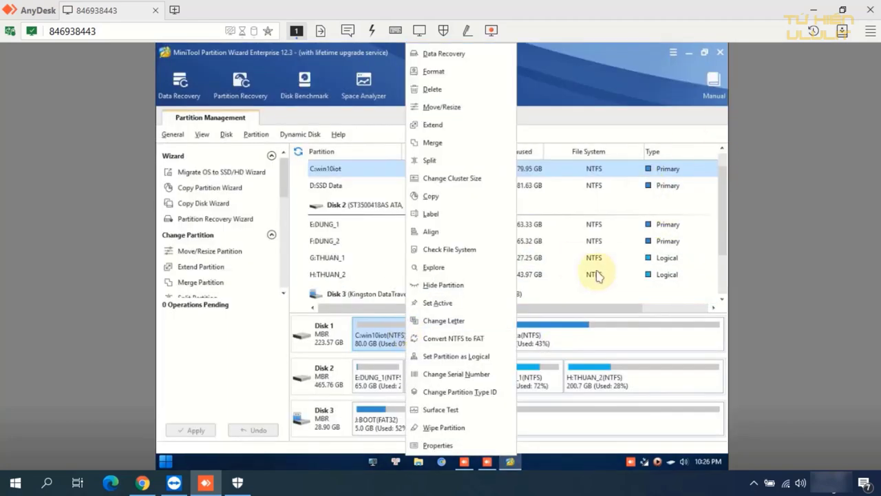
{"action": "left_click", "coordinate": [594, 309]}
{"action": "left_click_drag", "start_coordinate": [594, 309], "coordinate": [657, 177]}
{"action": "right_click", "coordinate": [591, 170]}
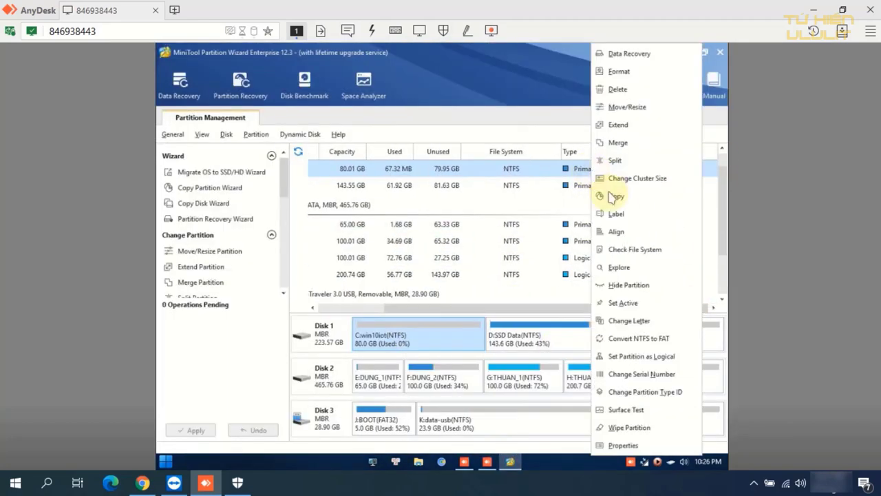
{"action": "left_click", "coordinate": [624, 303]}
{"action": "left_click", "coordinate": [614, 308]}
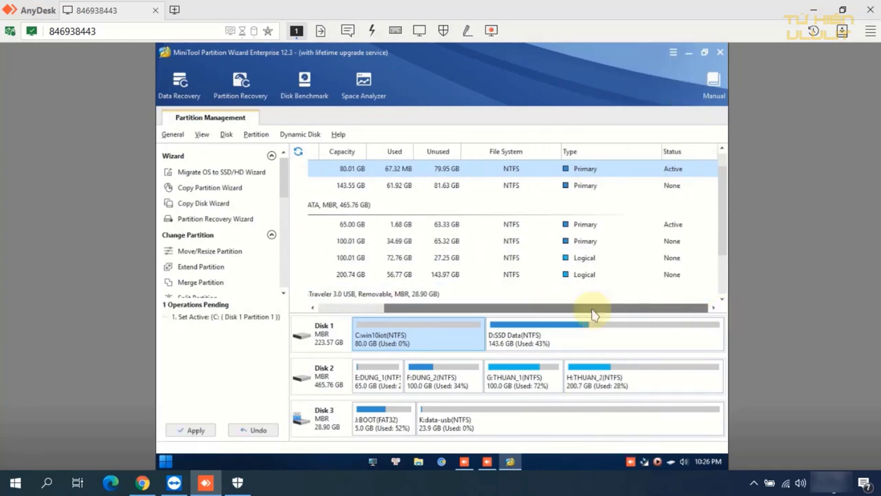
{"action": "left_click", "coordinate": [183, 432]}
{"action": "left_click", "coordinate": [418, 278]}
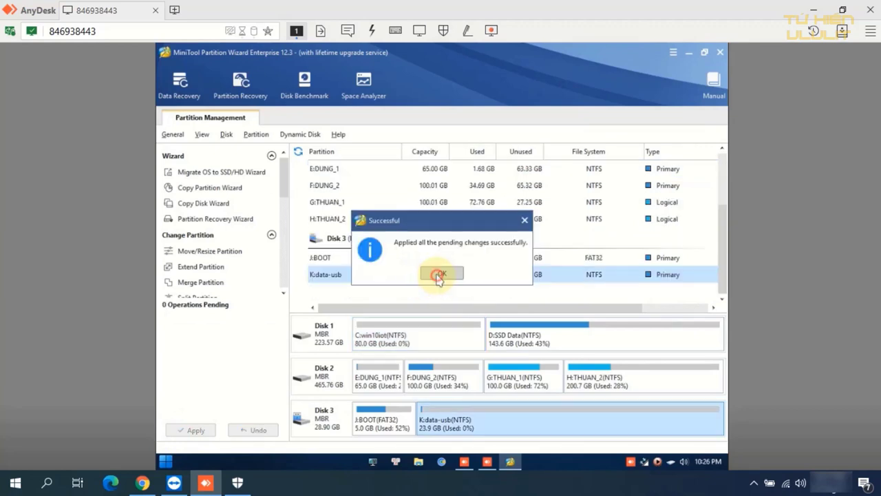
{"action": "left_click", "coordinate": [440, 274]}
Launch BOOTICE from WinNT Setup and choose HD0: KINGSTON SA400S37240G as the destination disk.
{"action": "left_click_drag", "start_coordinate": [482, 306], "coordinate": [609, 309]}
{"action": "left_click", "coordinate": [688, 52]}
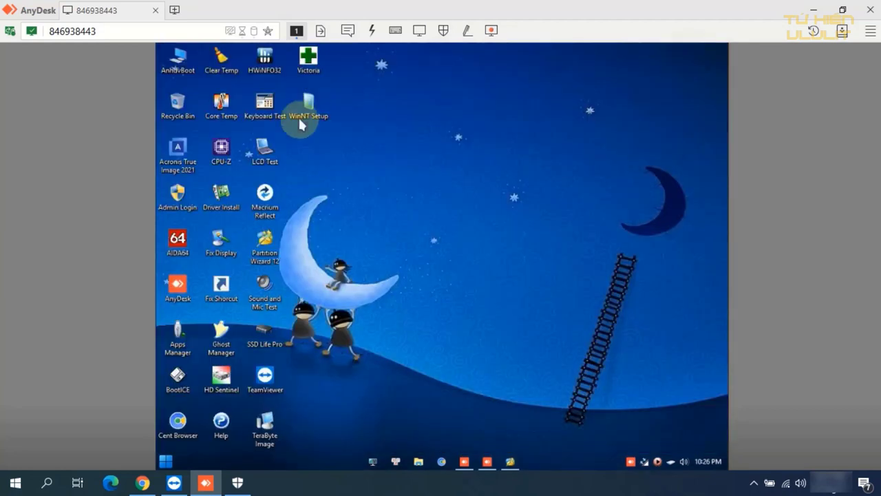
{"action": "double_click", "coordinate": [312, 104]}
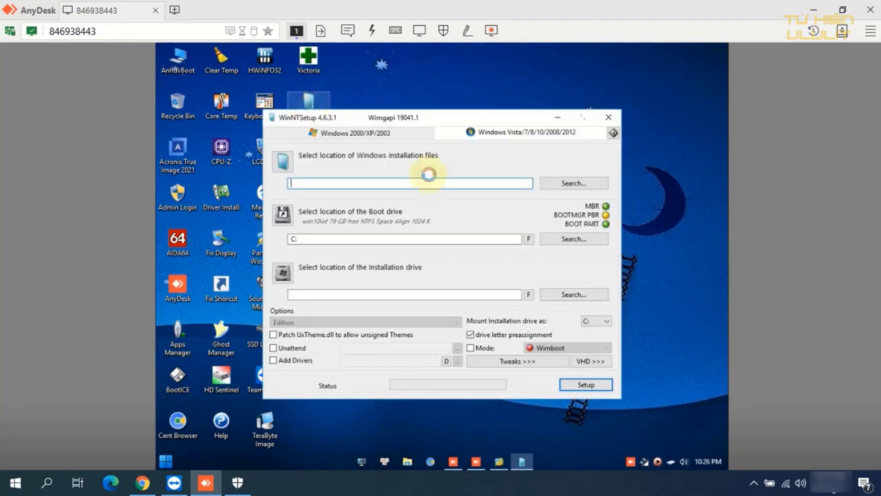
{"action": "left_click", "coordinate": [613, 133]}
{"action": "left_click", "coordinate": [421, 285]}
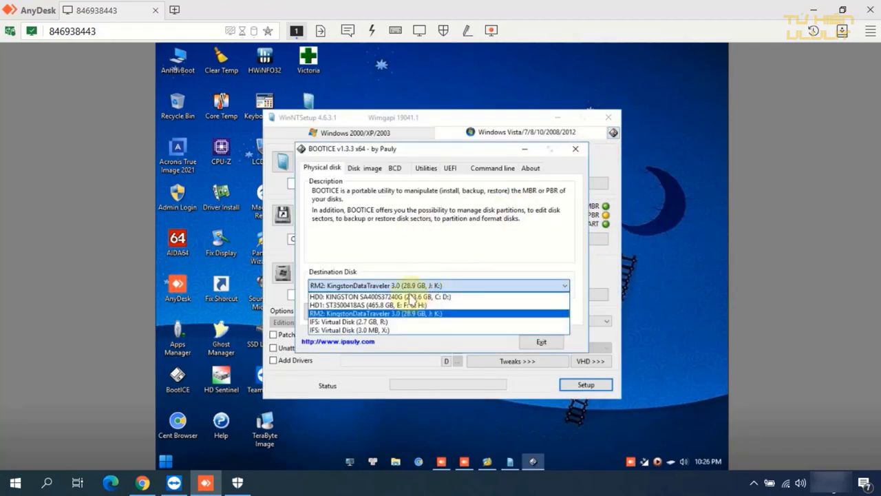
{"action": "left_click", "coordinate": [414, 298]}
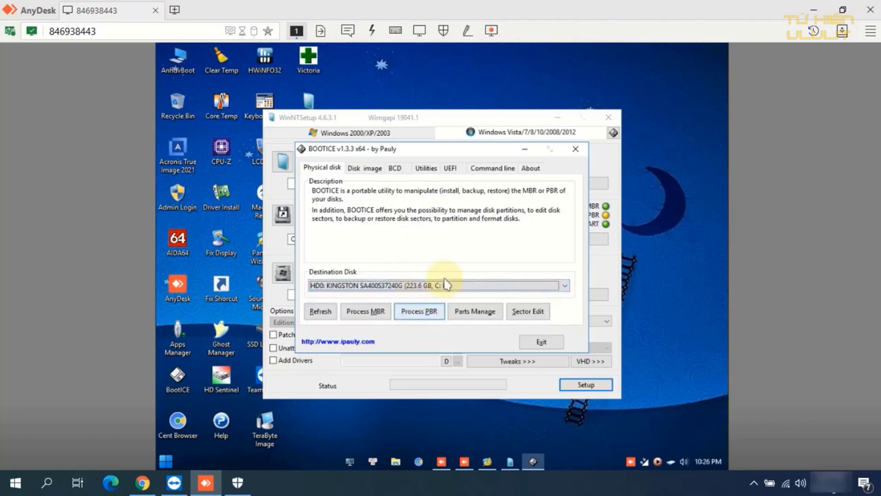
{"action": "left_click_drag", "start_coordinate": [464, 149], "coordinate": [406, 153]}
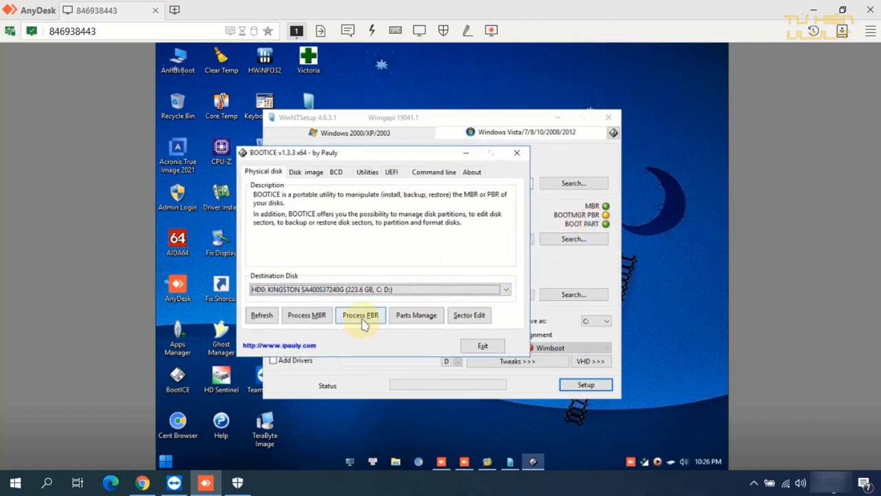
{"action": "left_click", "coordinate": [383, 289]}
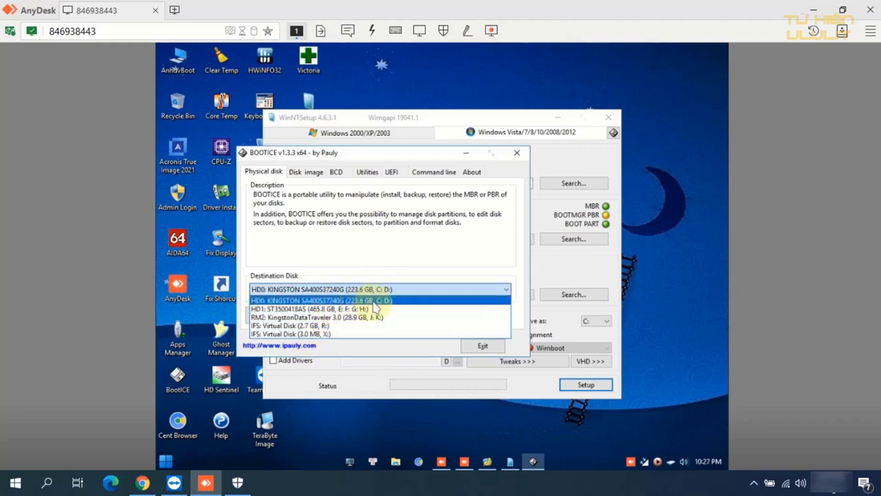
{"action": "left_click", "coordinate": [365, 302]}
Install the BOOTMGR boot record on the win10iot (C:) partition, keeping the default boot file names, and exit BOOTICE.
{"action": "left_click", "coordinate": [362, 316]}
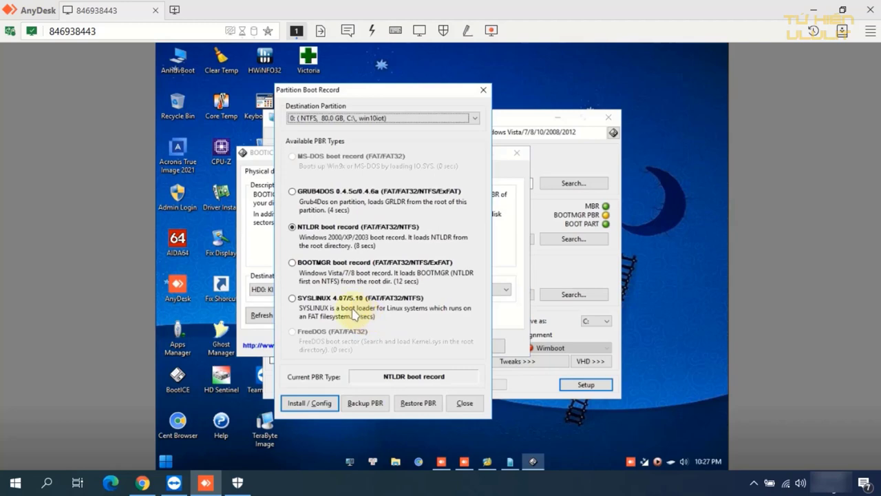
{"action": "left_click", "coordinate": [292, 263]}
{"action": "left_click", "coordinate": [317, 406]}
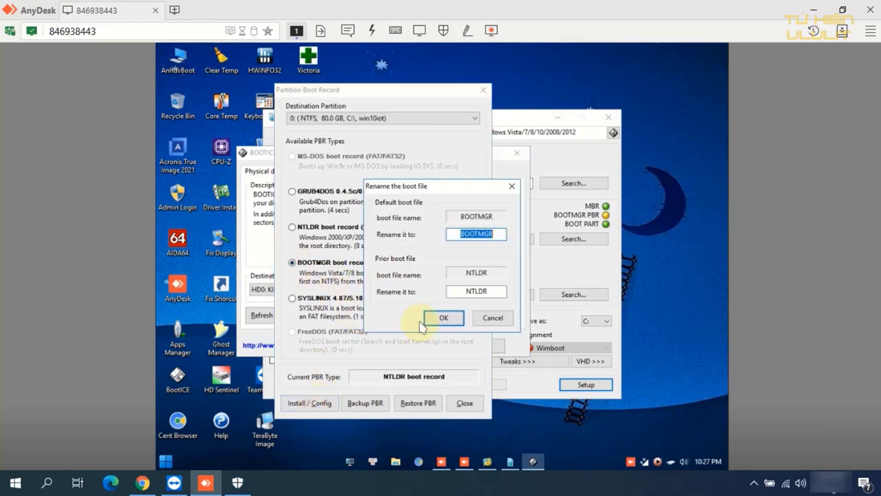
{"action": "left_click", "coordinate": [439, 319]}
{"action": "left_click", "coordinate": [485, 293]}
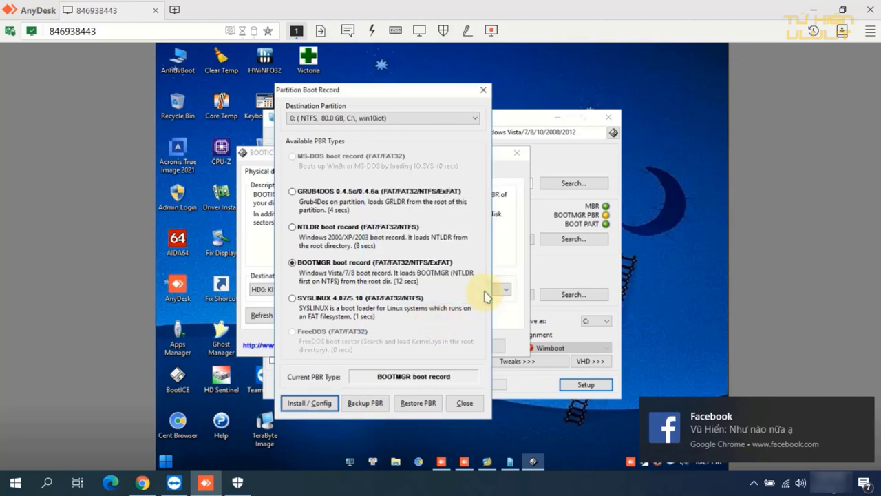
{"action": "left_click", "coordinate": [465, 403]}
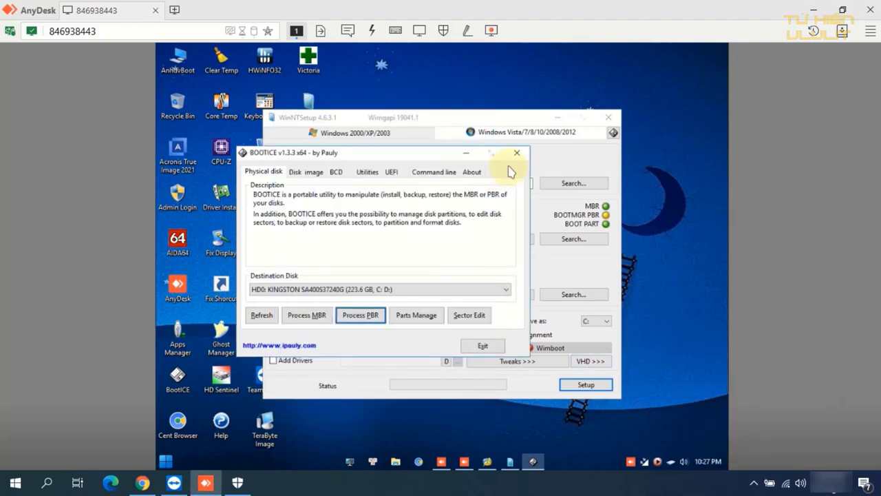
{"action": "left_click", "coordinate": [517, 152]}
Restart WinNT Setup and quit MiniTool Partition Wizard.
{"action": "left_click", "coordinate": [608, 117]}
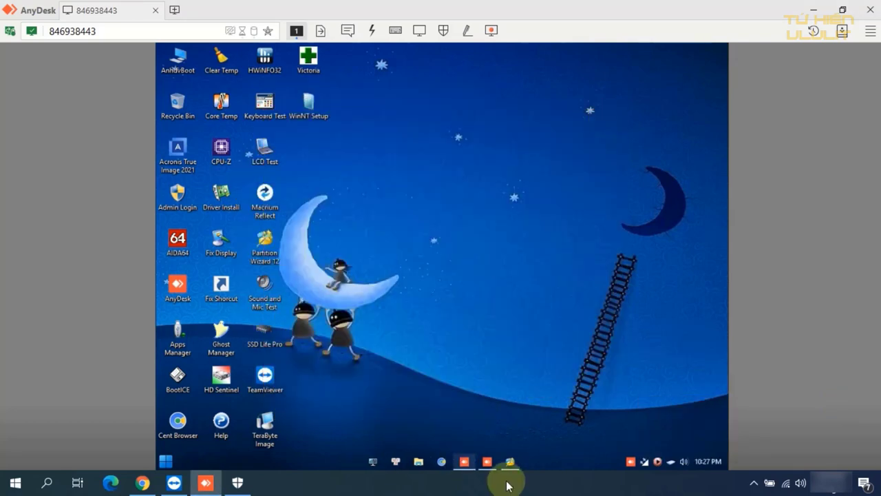
{"action": "double_click", "coordinate": [311, 104]}
{"action": "left_click", "coordinate": [500, 462]}
{"action": "left_click", "coordinate": [720, 52]}
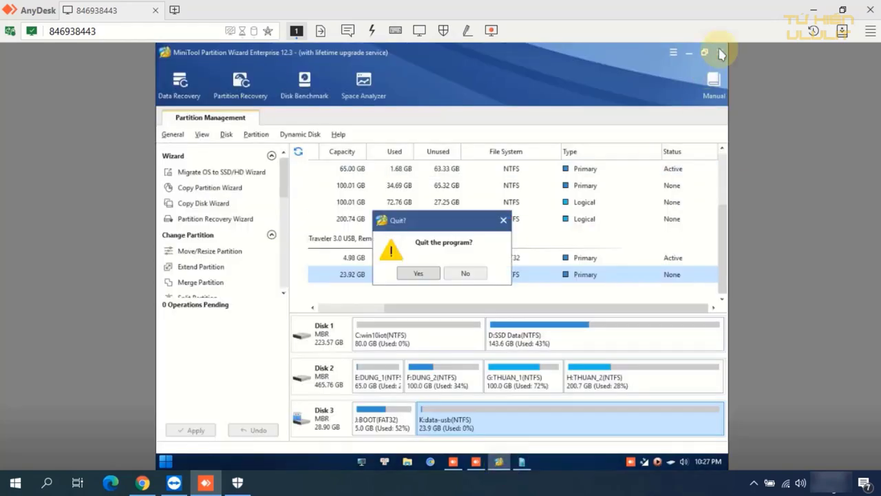
{"action": "left_click", "coordinate": [418, 274]}
In the file explorer, open the "Windows 10, Version 21H1 with Update" folder on the G: drive.
{"action": "double_click", "coordinate": [181, 68]}
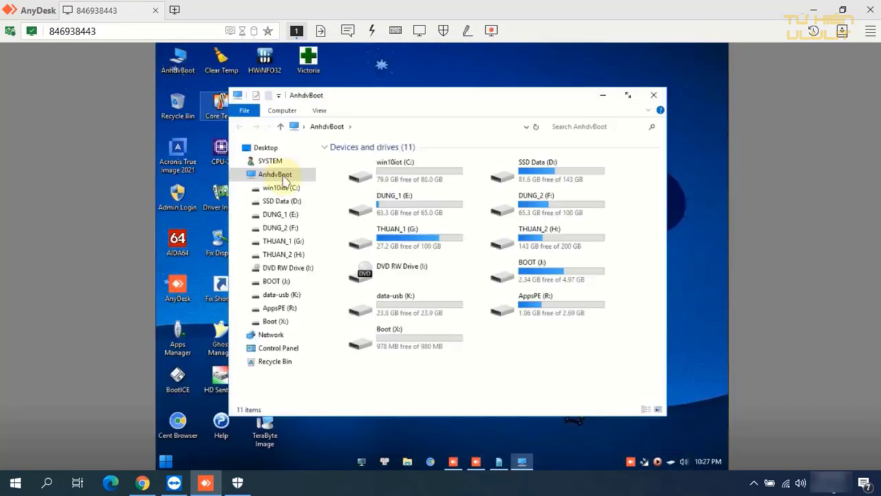
{"action": "double_click", "coordinate": [433, 251]}
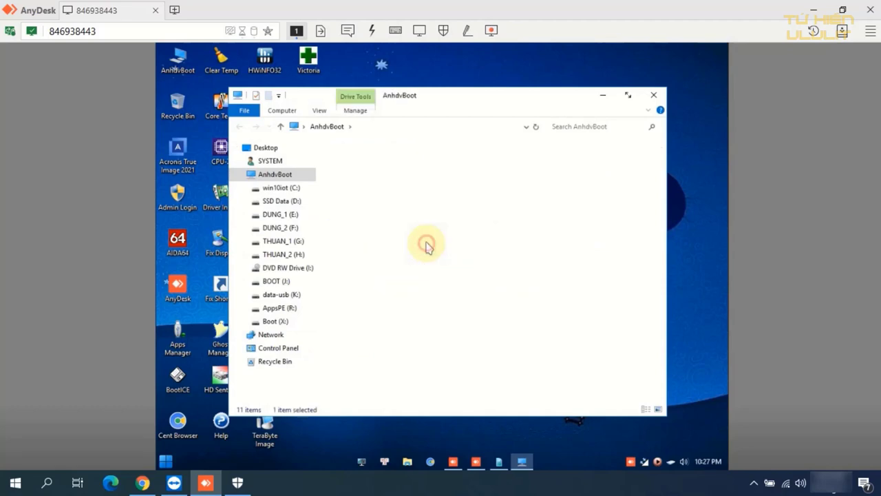
{"action": "scroll", "coordinate": [394, 324], "scroll_direction": "down", "scroll_amount": 3}
{"action": "double_click", "coordinate": [375, 303]}
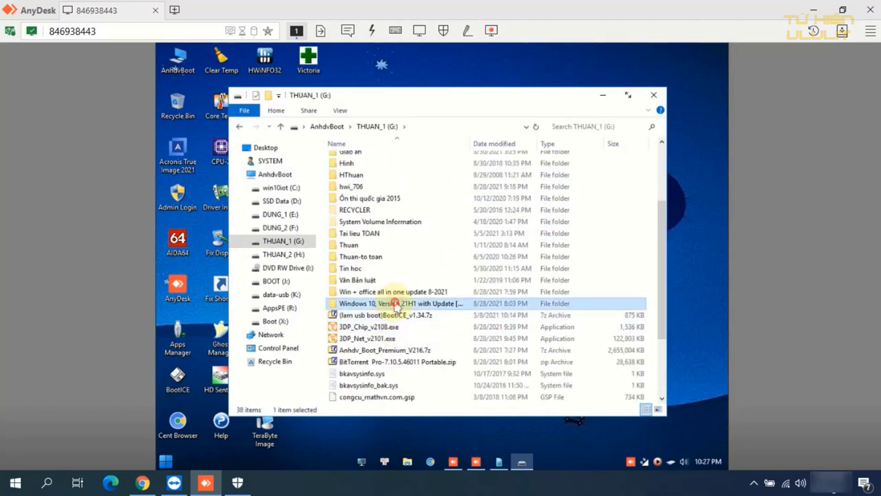
Mount the Windows 10 Version 21H1 ISO as a virtual DVD drive and close the file explorer.
{"action": "left_click", "coordinate": [365, 171]}
{"action": "right_click", "coordinate": [374, 172]}
{"action": "left_click", "coordinate": [402, 181]}
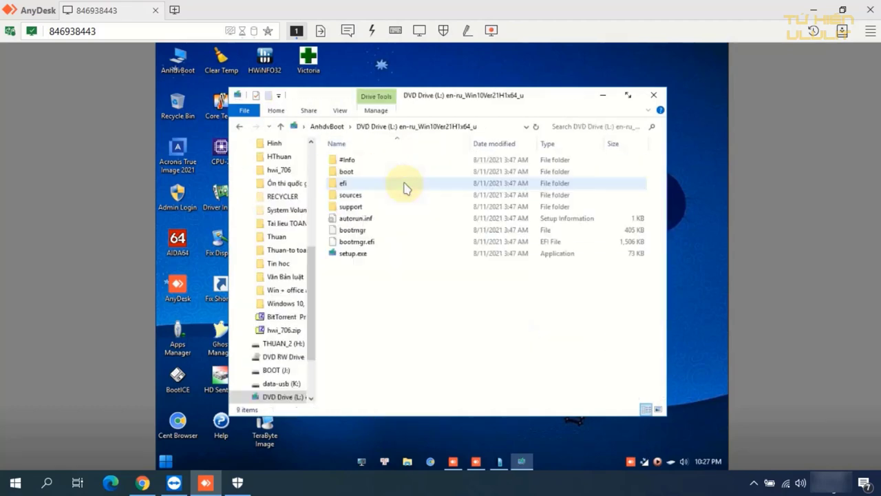
{"action": "left_click", "coordinate": [652, 94]}
Choose install.esd from the sources folder of DVD Drive (L:) as the Windows installation file.
{"action": "left_click", "coordinate": [563, 184]}
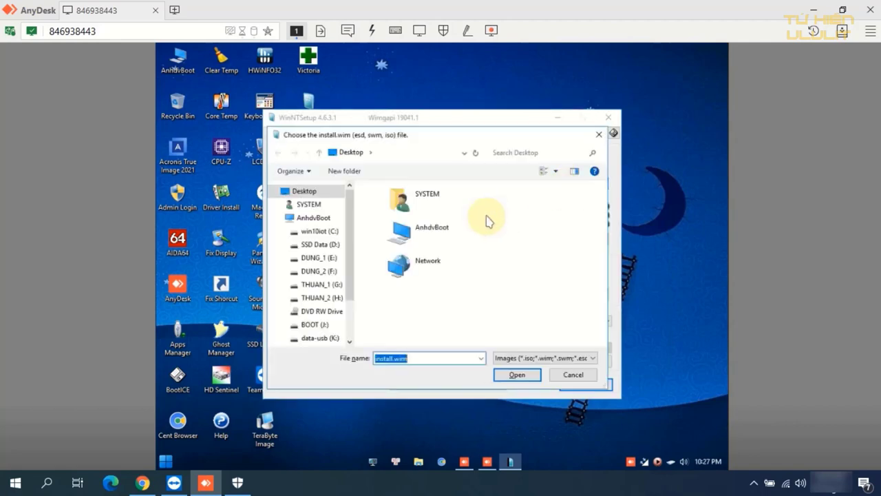
{"action": "scroll", "coordinate": [351, 276], "scroll_direction": "down", "scroll_amount": 2}
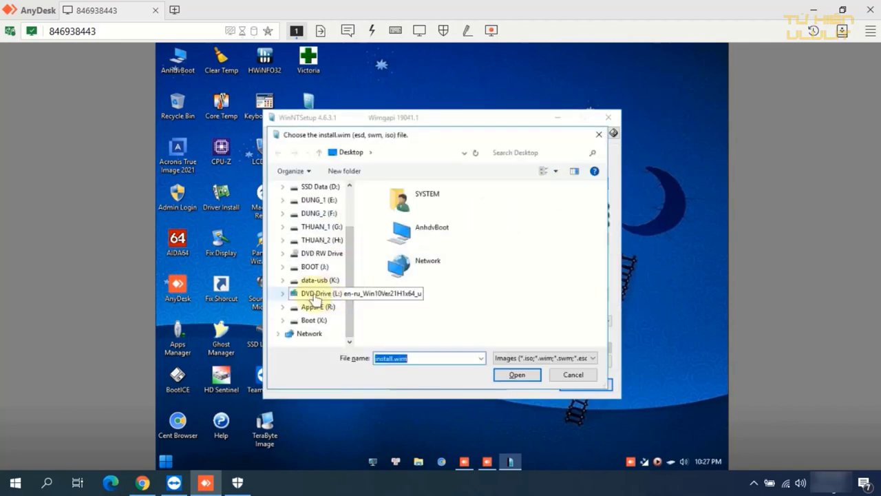
{"action": "left_click", "coordinate": [313, 293]}
{"action": "double_click", "coordinate": [391, 238]}
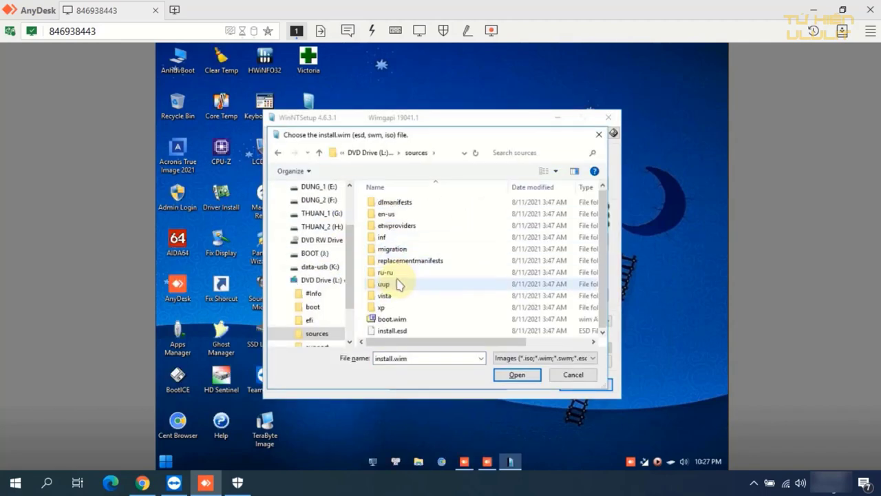
{"action": "left_click", "coordinate": [391, 330]}
{"action": "left_click", "coordinate": [517, 374]}
Select the edition 16 - Windows 10 IoT Enterprise v20H1 for installation.
{"action": "left_click", "coordinate": [387, 323]}
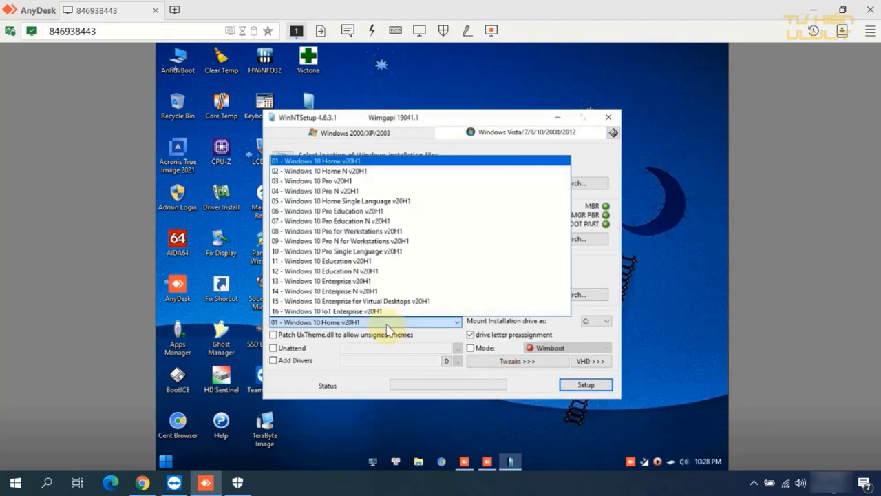
{"action": "left_click", "coordinate": [375, 311]}
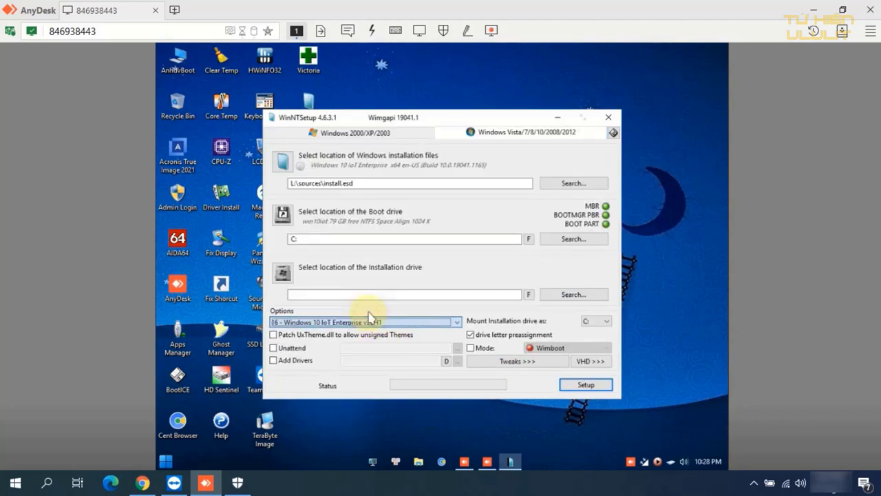
{"action": "left_click", "coordinate": [406, 324]}
{"action": "left_click", "coordinate": [401, 323]}
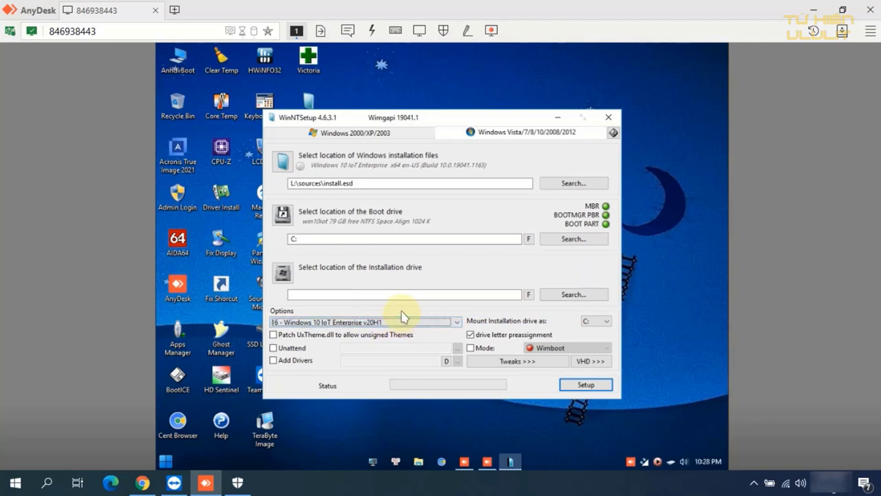
Set the win10iot (C:) partition as the installation drive.
{"action": "left_click", "coordinate": [567, 296]}
{"action": "left_click", "coordinate": [427, 210]}
{"action": "left_click", "coordinate": [509, 372]}
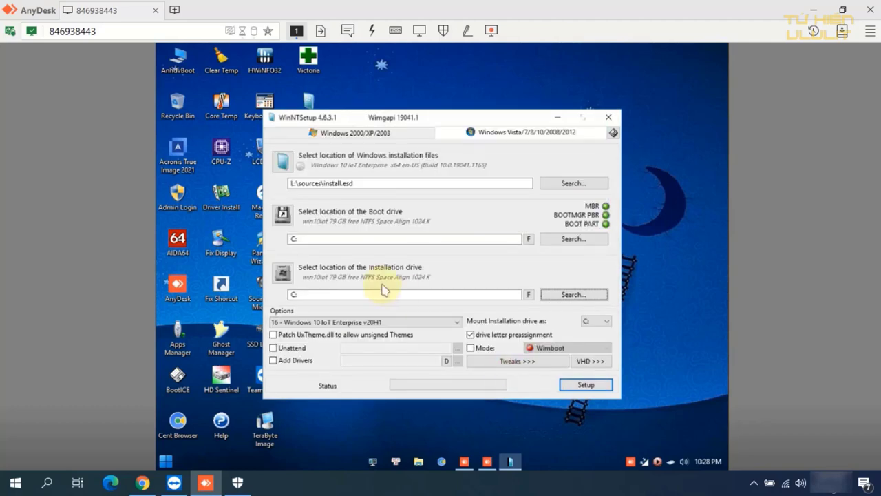
Enable the Show Computer icon on Desktop tweak and start the setup with the default boot code and restart options.
{"action": "left_click", "coordinate": [500, 363]}
{"action": "left_click", "coordinate": [278, 258]}
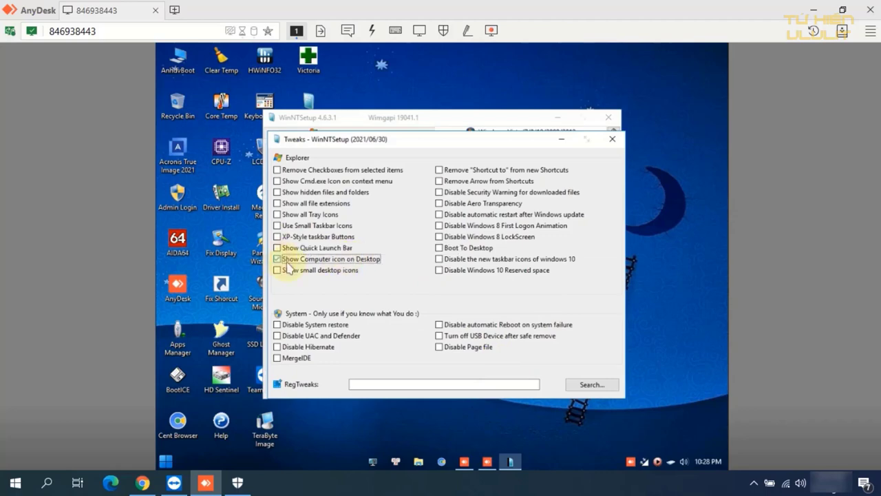
{"action": "left_click", "coordinate": [614, 139]}
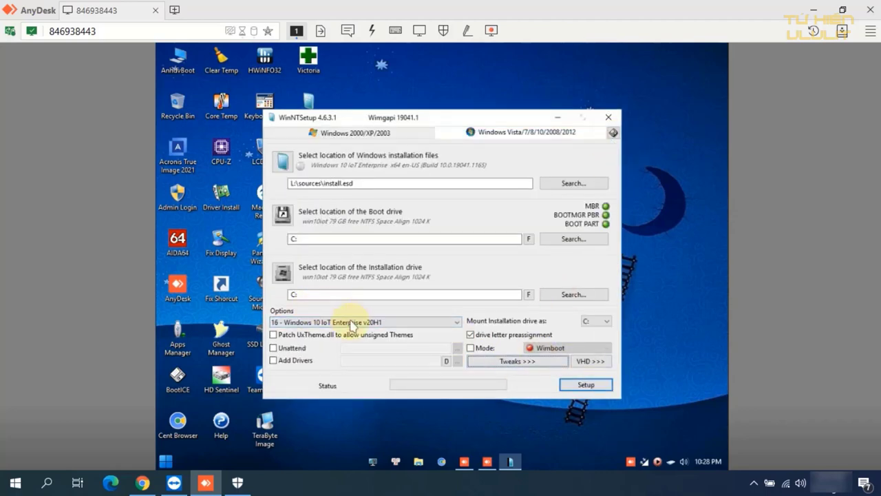
{"action": "left_click", "coordinate": [585, 386]}
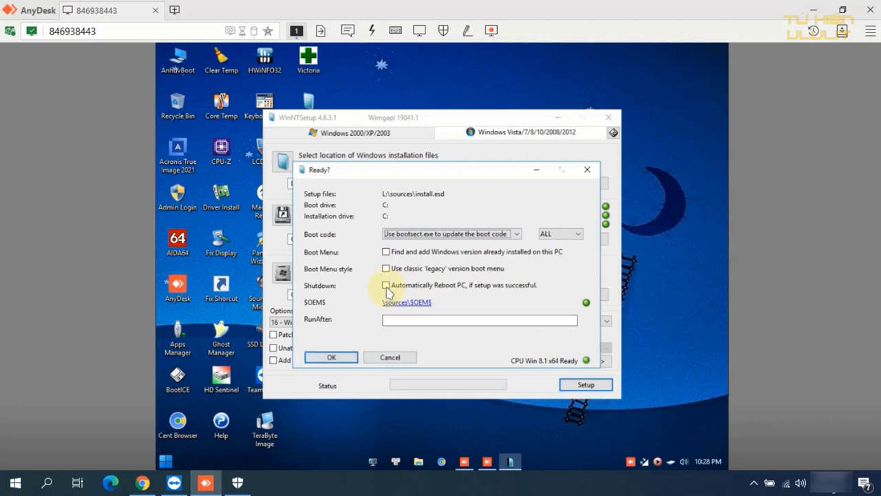
{"action": "left_click", "coordinate": [329, 358]}
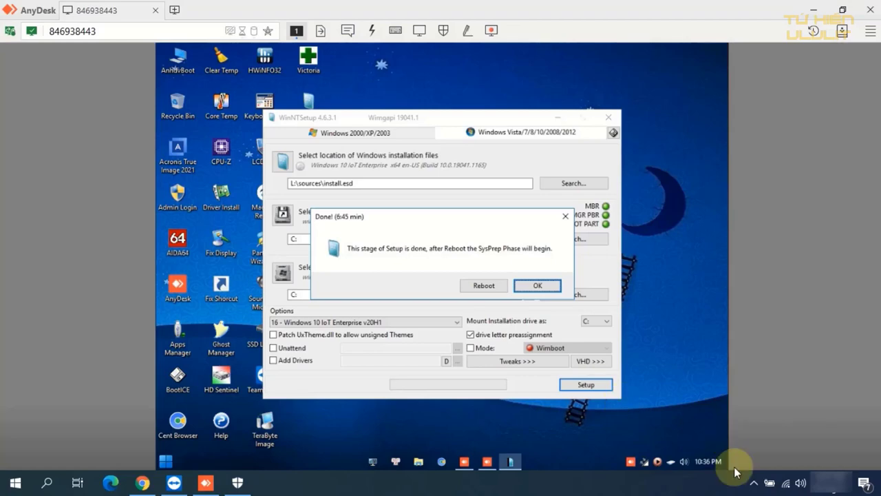
Acknowledge the end of the setup stage without rebooting the PC.
{"action": "left_click", "coordinate": [753, 483]}
{"action": "left_click", "coordinate": [753, 484]}
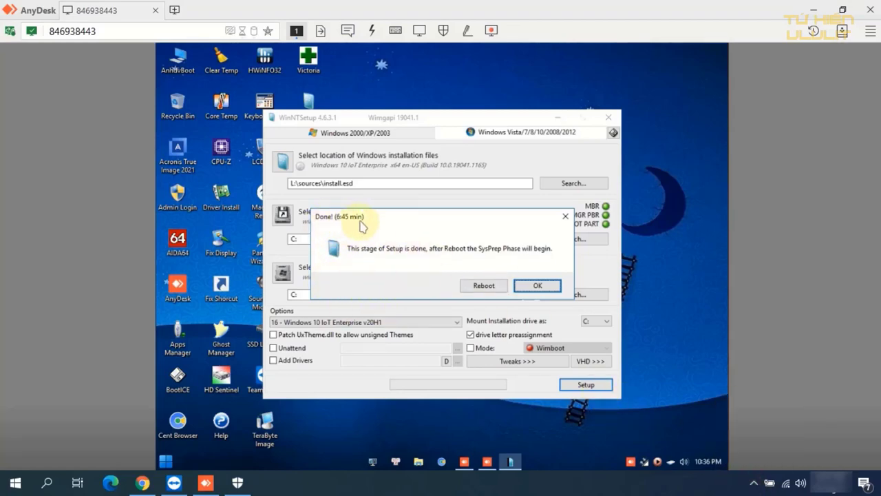
{"action": "left_click", "coordinate": [537, 285]}
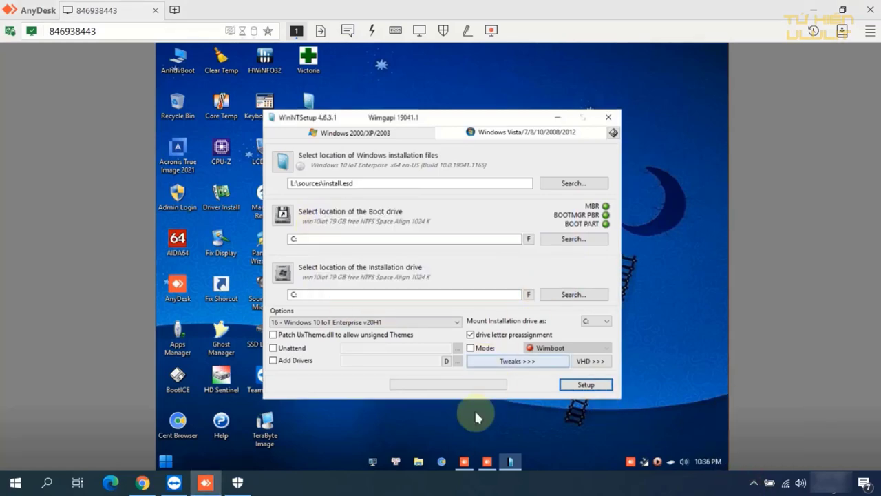
Examine the installed files on the win10iot (C:) drive, and close WinNT Setup.
{"action": "left_click", "coordinate": [558, 121]}
{"action": "double_click", "coordinate": [178, 58]}
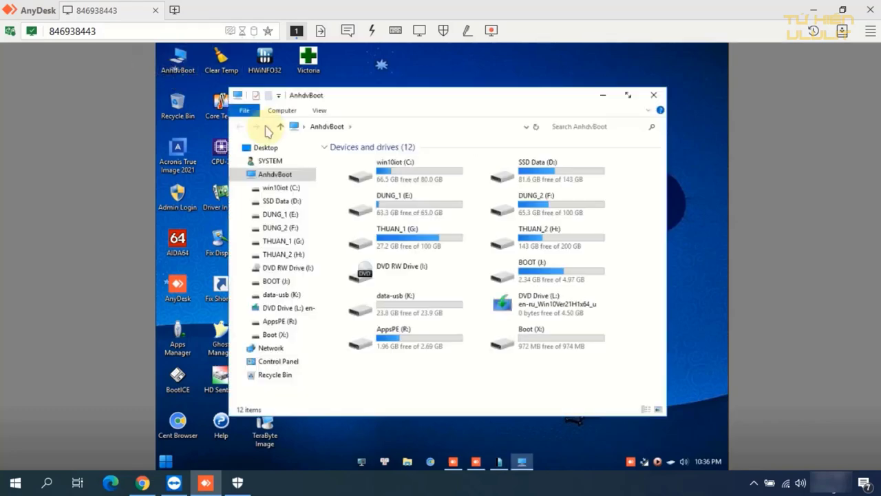
{"action": "left_click", "coordinate": [404, 176]}
{"action": "double_click", "coordinate": [405, 178]}
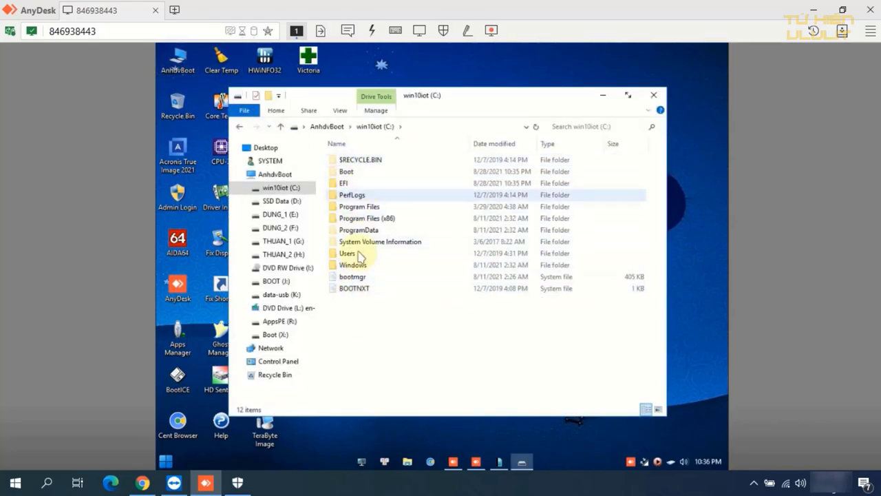
{"action": "left_click", "coordinate": [653, 95]}
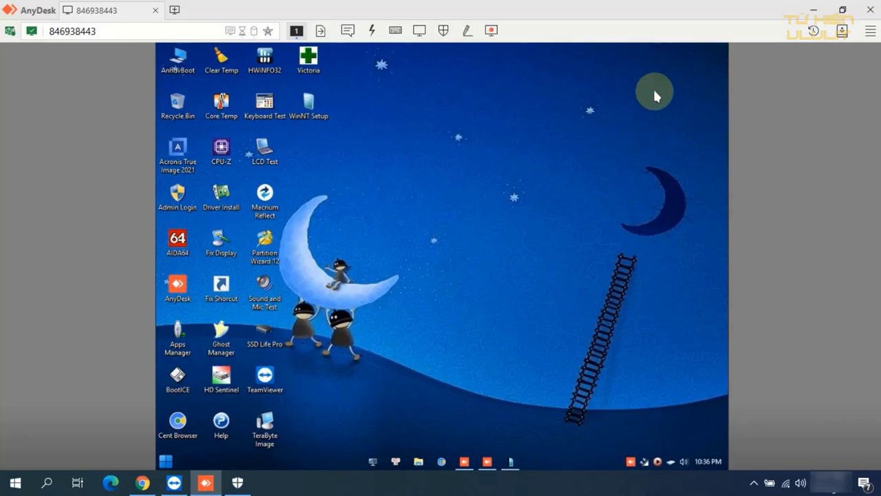
{"action": "left_click", "coordinate": [509, 461]}
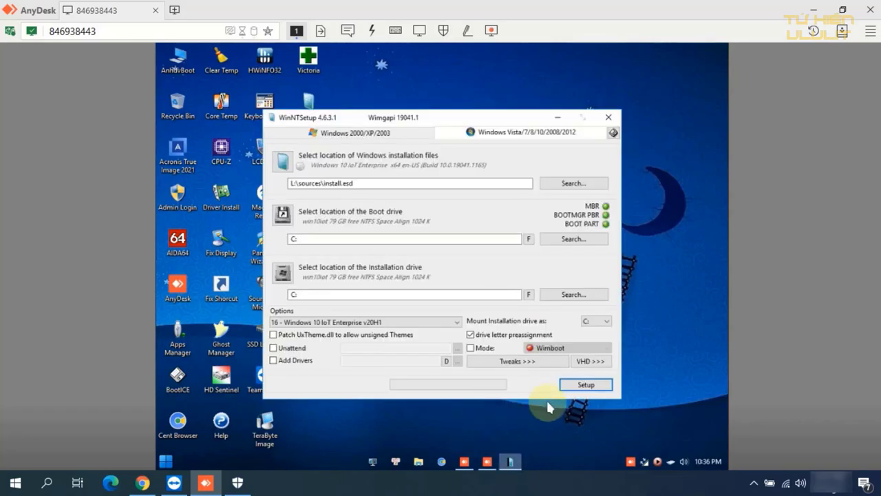
{"action": "left_click", "coordinate": [609, 120]}
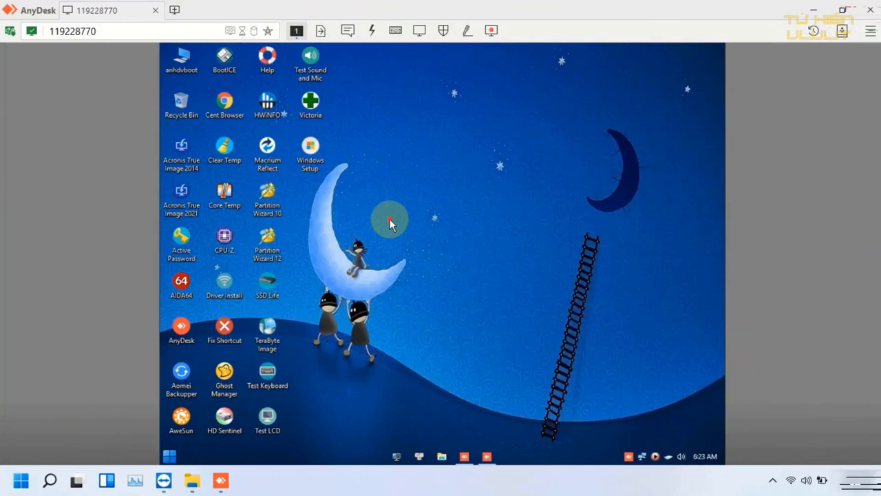
Refresh the other remote PC's desktop and launch Partition Wizard 12 to review its disks.
{"action": "right_click", "coordinate": [390, 219]}
{"action": "left_click", "coordinate": [427, 233]}
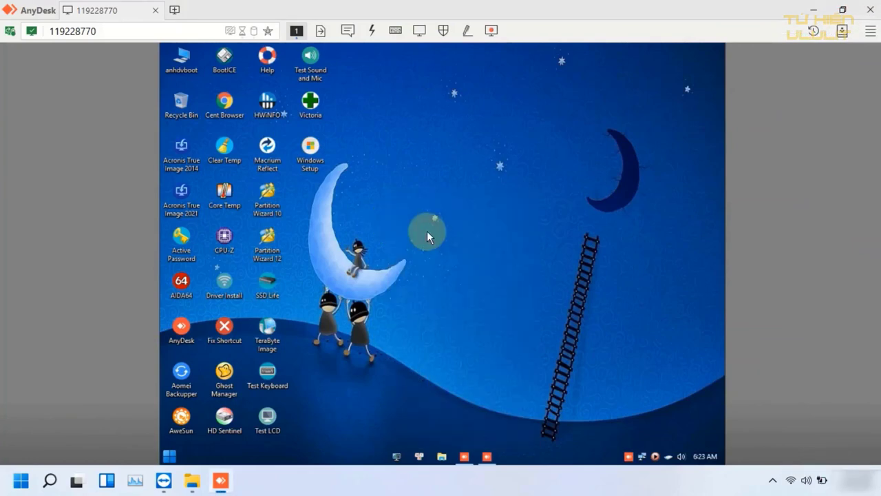
{"action": "double_click", "coordinate": [276, 256]}
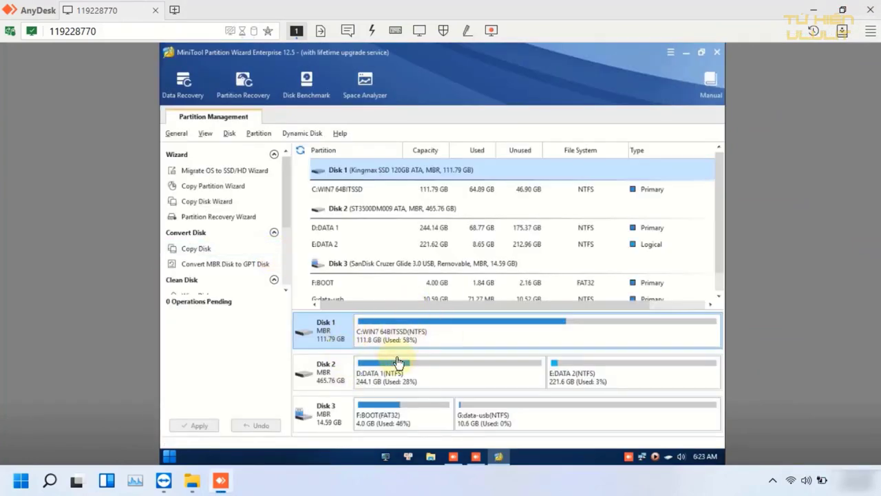
{"action": "left_click_drag", "start_coordinate": [716, 252], "coordinate": [716, 228]}
{"action": "left_click", "coordinate": [686, 52]}
Examine the partitions on Disk 0 and Disk 1 in the Computer Management disk overview.
{"action": "right_click", "coordinate": [179, 59]}
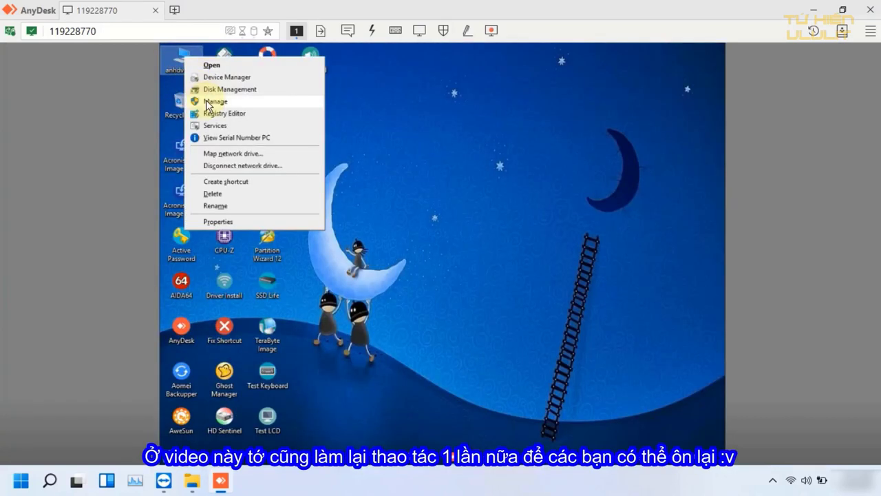
{"action": "left_click", "coordinate": [197, 101]}
{"action": "left_click", "coordinate": [225, 154]}
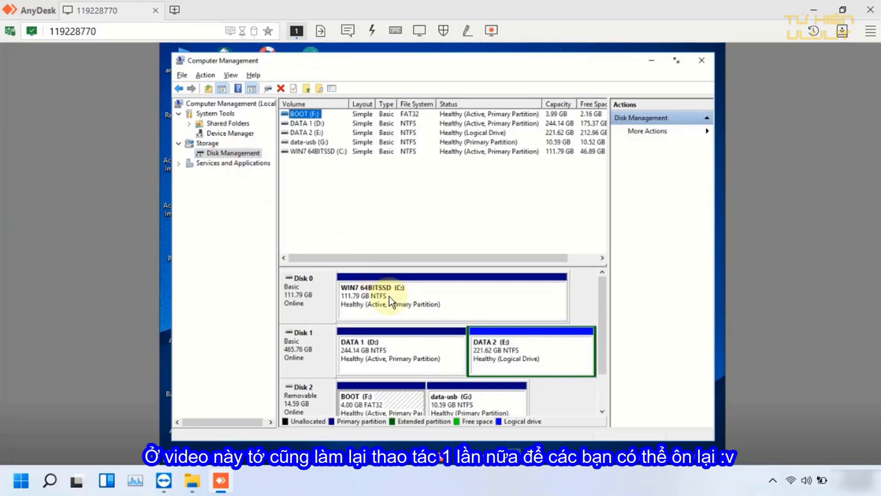
{"action": "left_click", "coordinate": [389, 301]}
{"action": "left_click", "coordinate": [393, 346]}
{"action": "left_click", "coordinate": [543, 347]}
{"action": "left_click", "coordinate": [451, 298]}
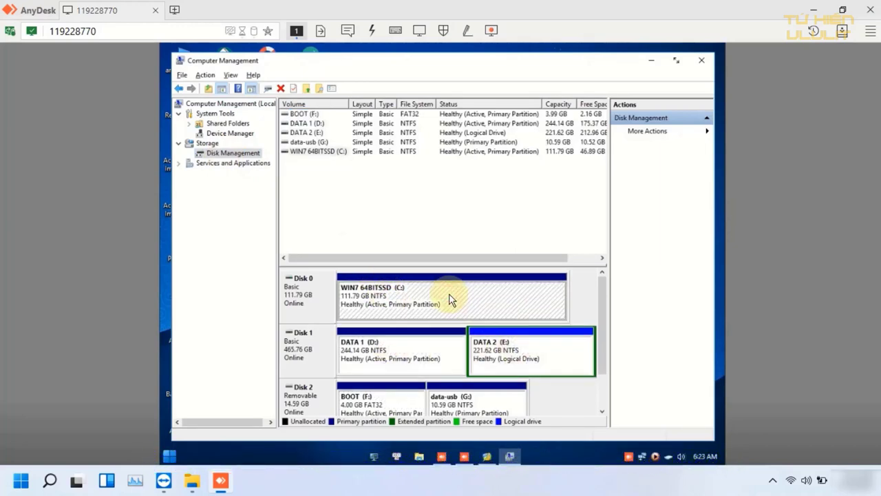
{"action": "left_click", "coordinate": [703, 62]}
Delete the WIN7 64BITSSD (C:) system partition on Disk 1 in MiniTool Partition Wizard and apply the change.
{"action": "left_click", "coordinate": [498, 456]}
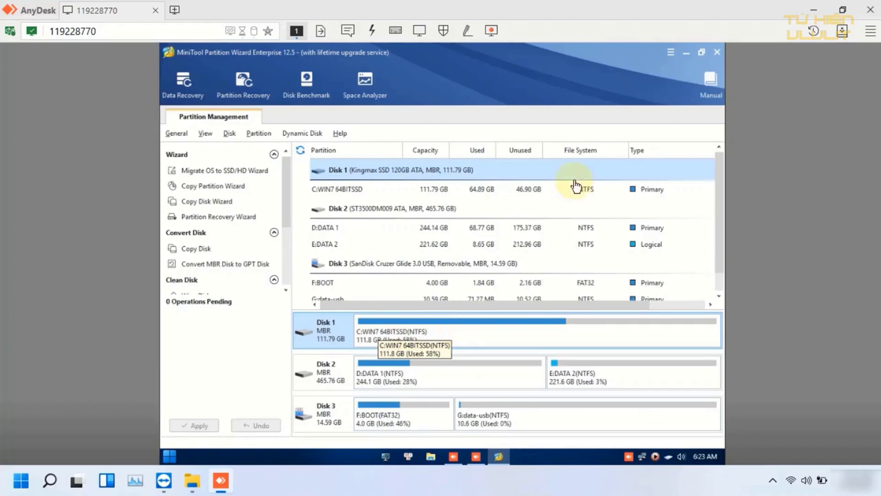
{"action": "right_click", "coordinate": [522, 330]}
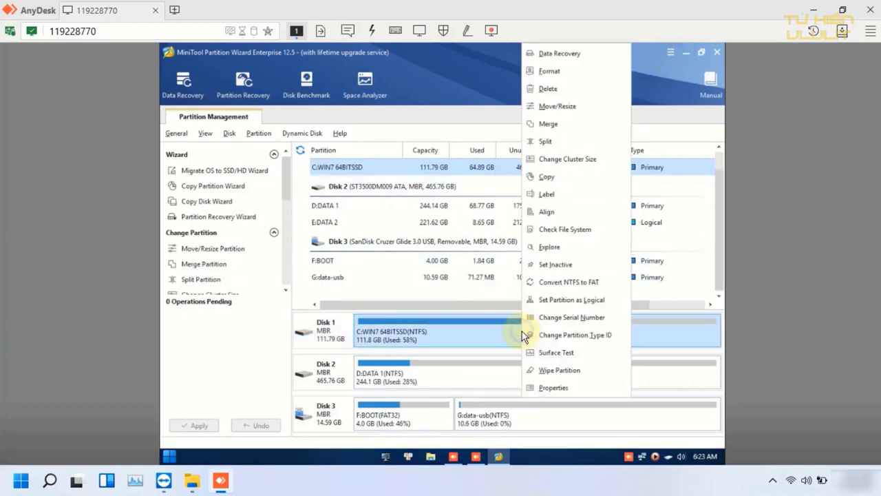
{"action": "left_click", "coordinate": [543, 91]}
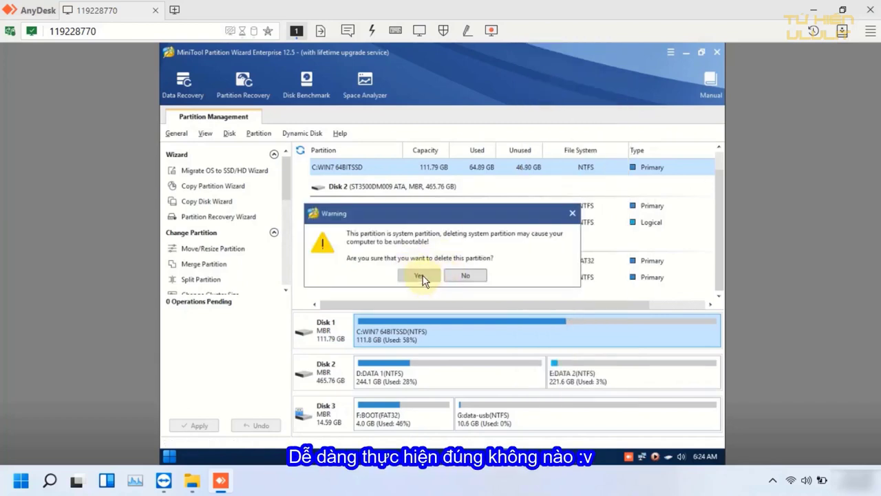
{"action": "left_click", "coordinate": [419, 276]}
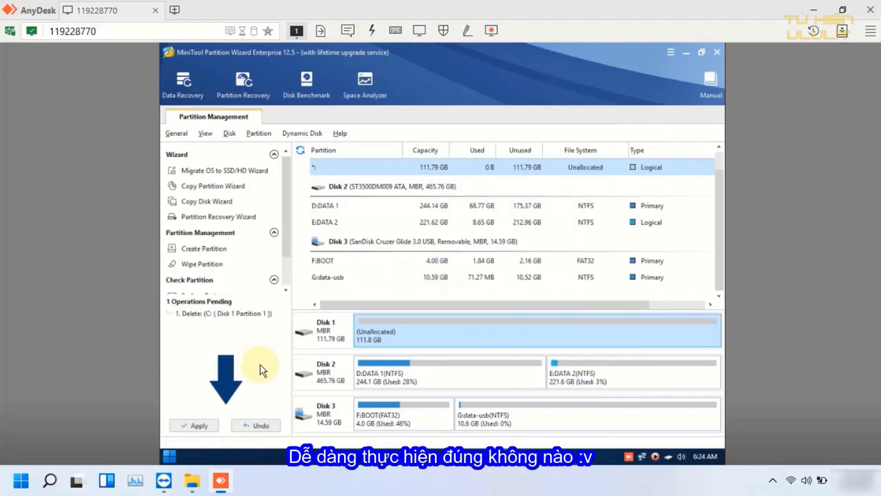
{"action": "left_click", "coordinate": [197, 426]}
{"action": "left_click", "coordinate": [411, 277]}
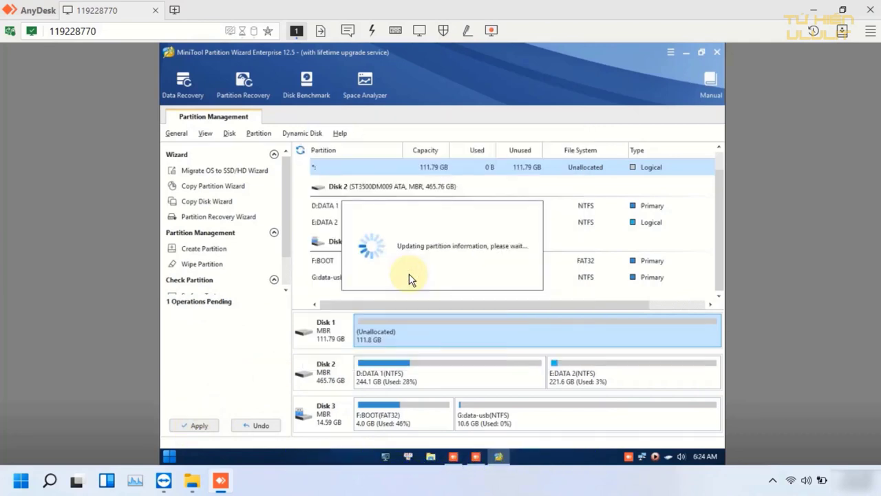
{"action": "left_click", "coordinate": [433, 272]}
Create a primary NTFS partition labeled win10iot21h2x64 with drive letter C: and size 111.79 GB on Disk 1, and apply it.
{"action": "left_click_drag", "start_coordinate": [419, 307], "coordinate": [384, 320]}
{"action": "right_click", "coordinate": [385, 326]}
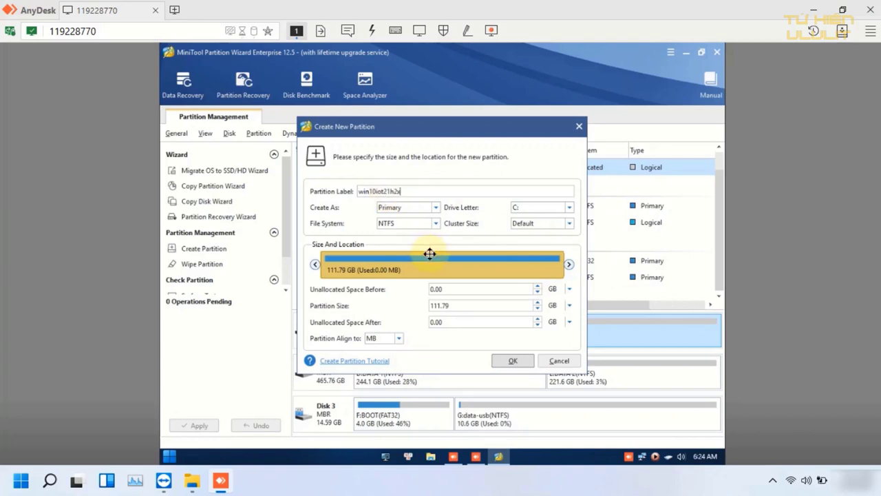
{"action": "left_click", "coordinate": [513, 363]}
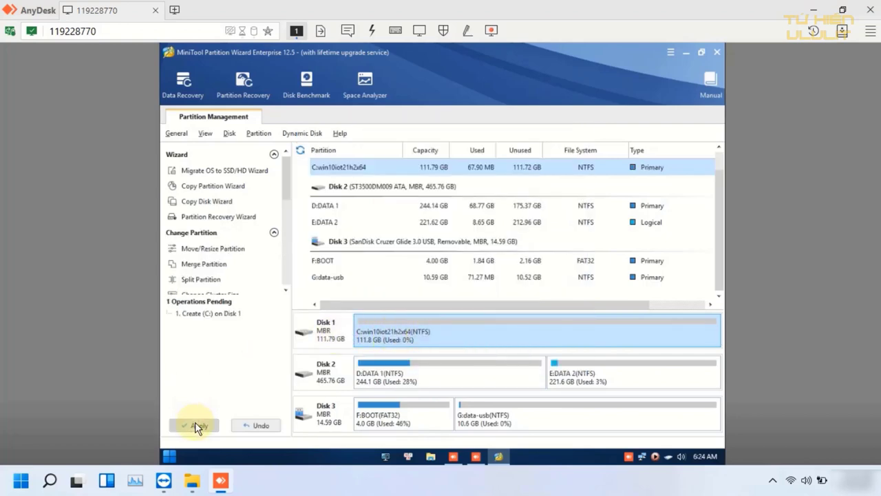
{"action": "left_click", "coordinate": [195, 424]}
{"action": "left_click", "coordinate": [413, 275]}
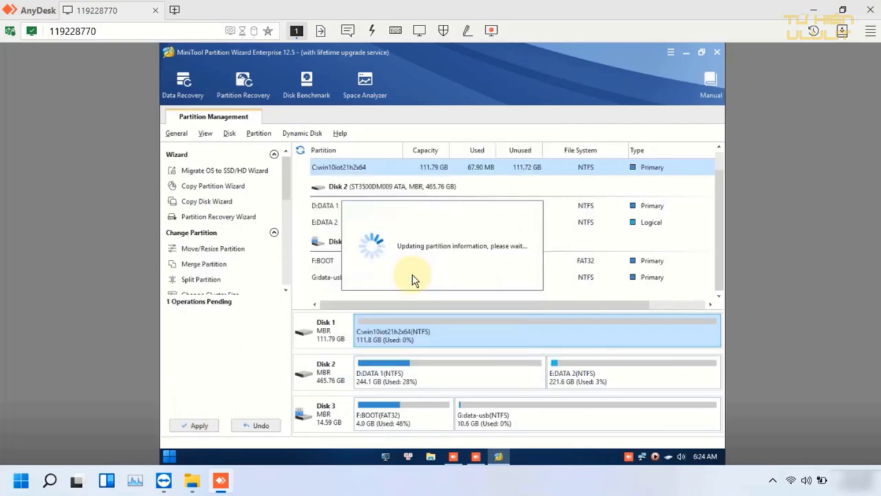
{"action": "left_click", "coordinate": [421, 269]}
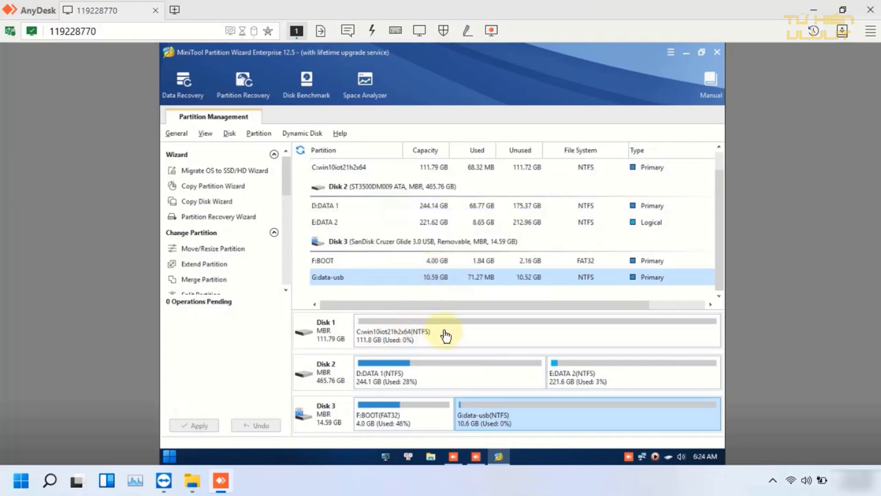
Set the win10iot21h2x64 (C:) partition on Disk 1 active, apply the change, check its status and quit the partition manager.
{"action": "left_click_drag", "start_coordinate": [555, 305], "coordinate": [630, 305]}
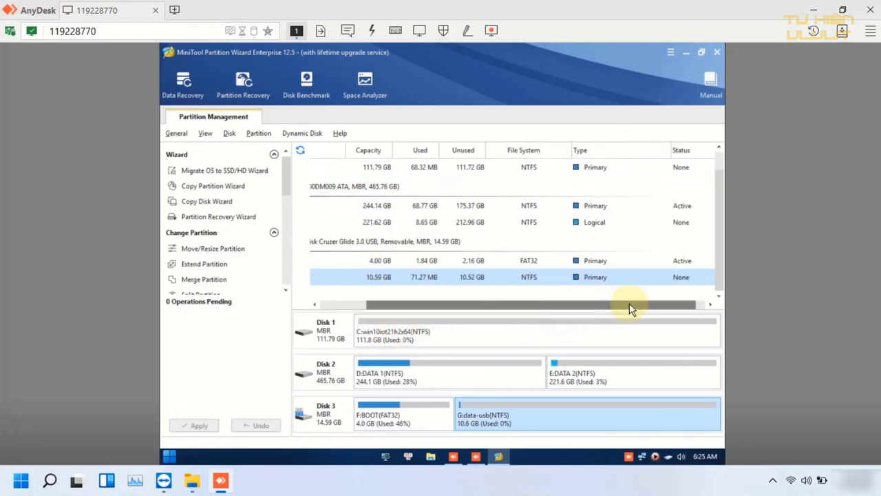
{"action": "right_click", "coordinate": [479, 334]}
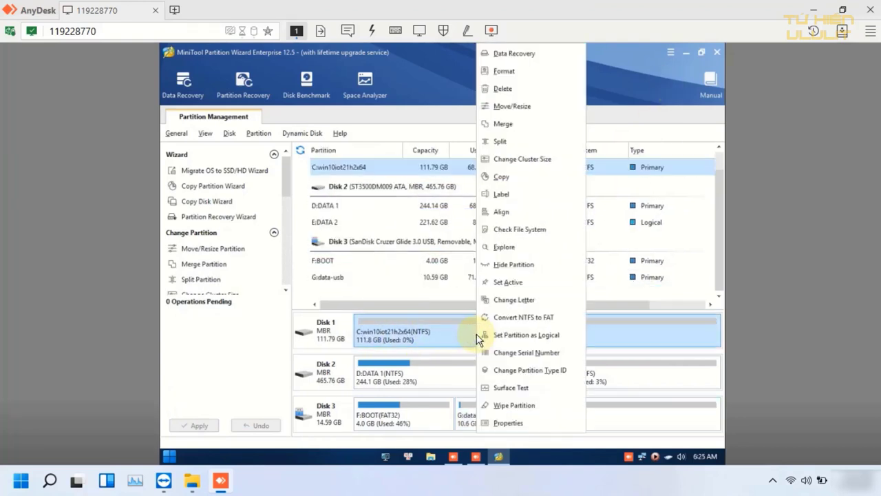
{"action": "left_click", "coordinate": [509, 282]}
{"action": "left_click", "coordinate": [197, 425]}
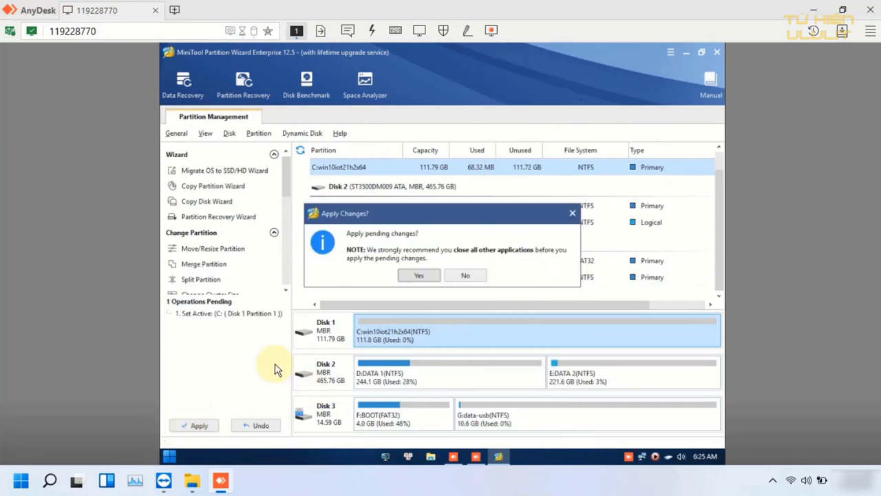
{"action": "left_click", "coordinate": [421, 275]}
{"action": "left_click", "coordinate": [429, 273]}
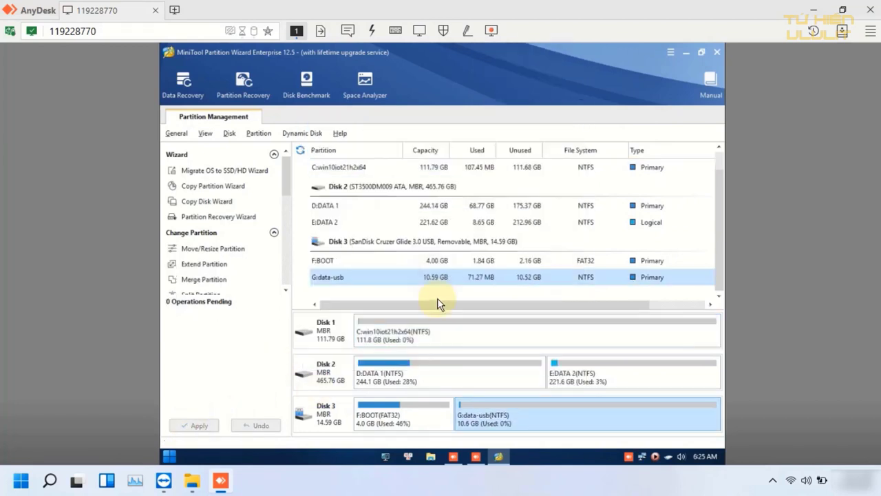
{"action": "left_click_drag", "start_coordinate": [474, 311], "coordinate": [530, 310]}
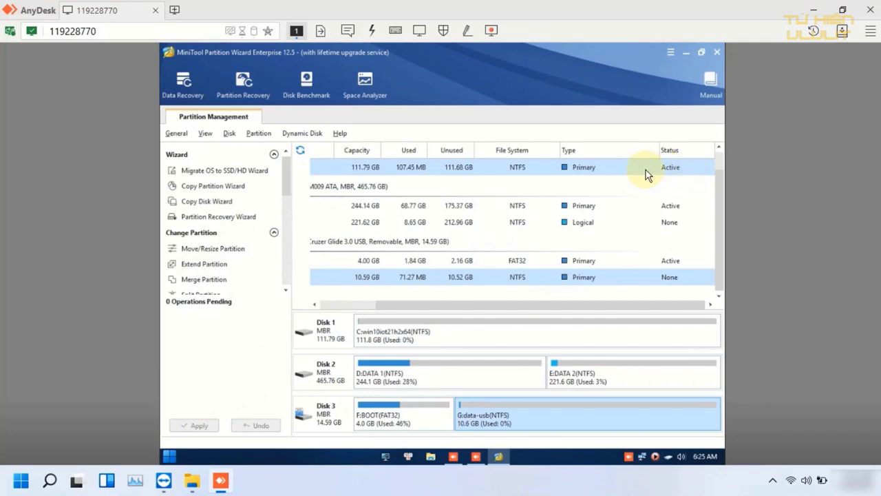
{"action": "left_click", "coordinate": [717, 51]}
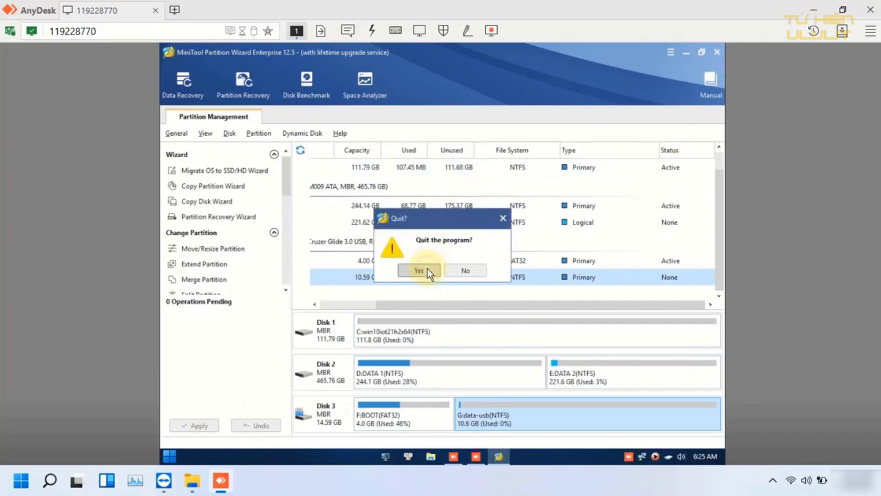
{"action": "left_click", "coordinate": [427, 268]}
Refresh the remote desktop and launch WinNT Setup from the Windows Setup Manager.
{"action": "right_click", "coordinate": [414, 159]}
{"action": "left_click", "coordinate": [438, 198]}
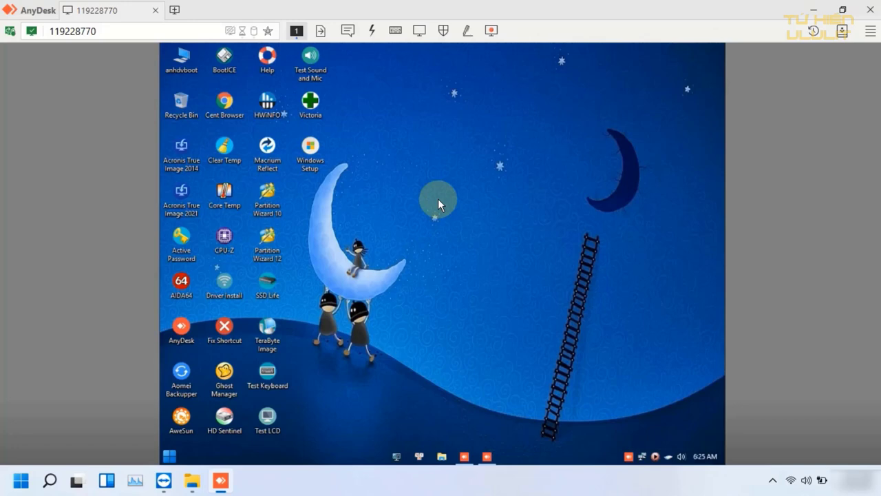
{"action": "double_click", "coordinate": [310, 146]}
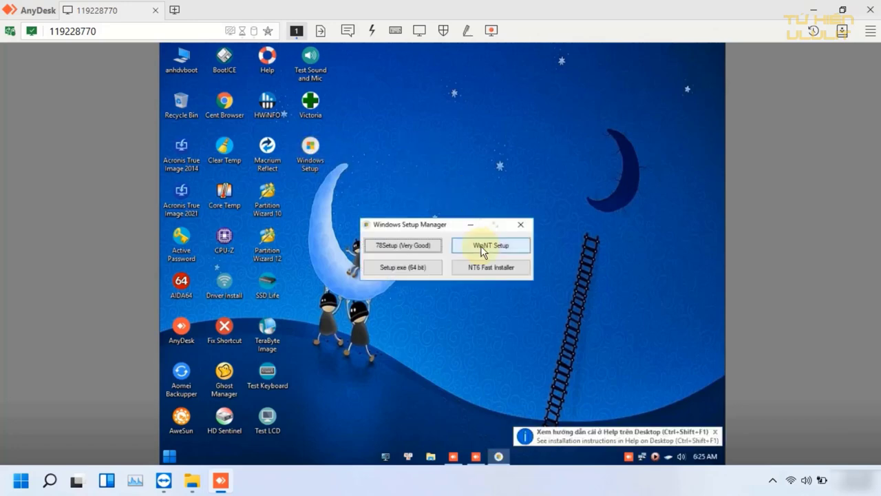
{"action": "left_click", "coordinate": [482, 247]}
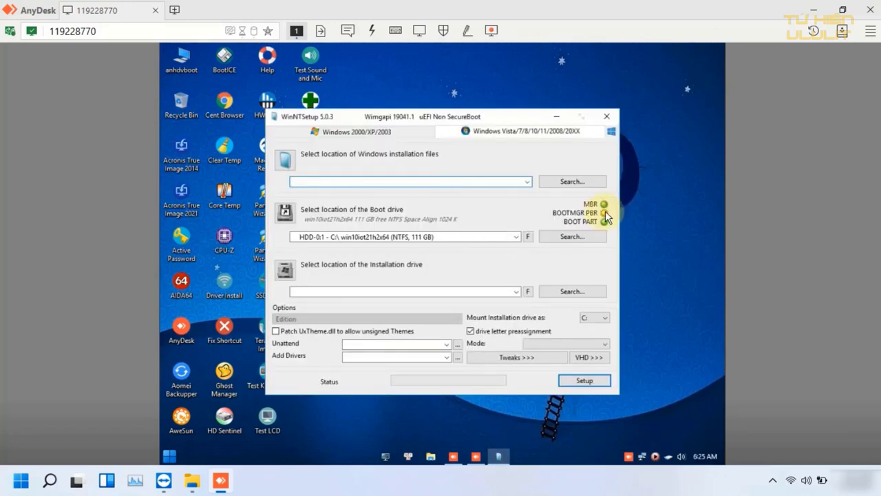
Open Bootice from WinNTSetup and choose HD0: Kingmax SSD 120GB as the destination disk.
{"action": "left_click", "coordinate": [611, 131]}
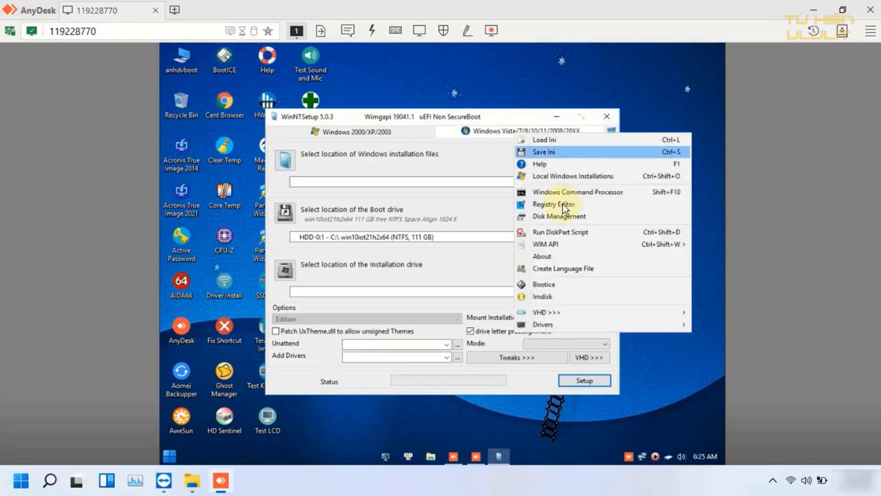
{"action": "left_click", "coordinate": [544, 284]}
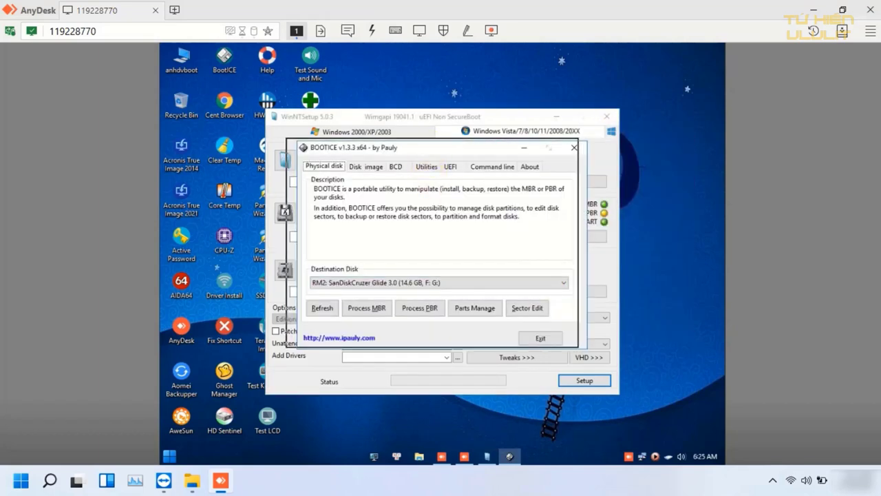
{"action": "left_click", "coordinate": [404, 280]}
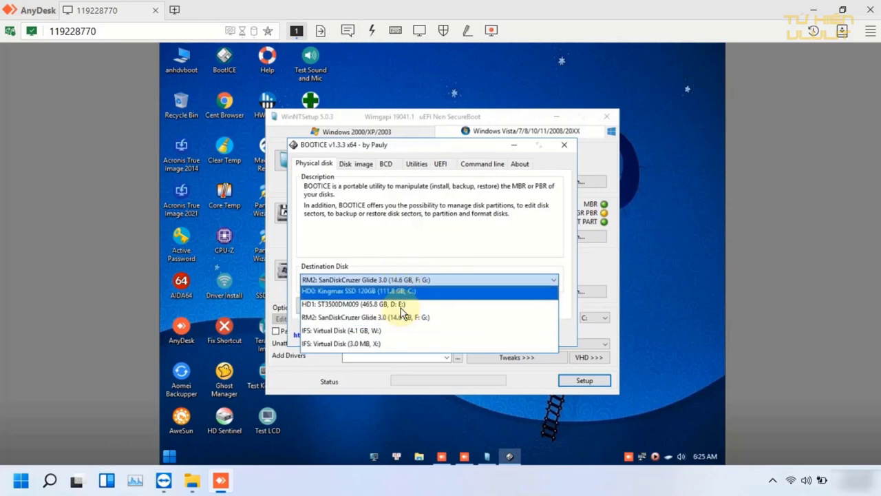
{"action": "left_click", "coordinate": [402, 292]}
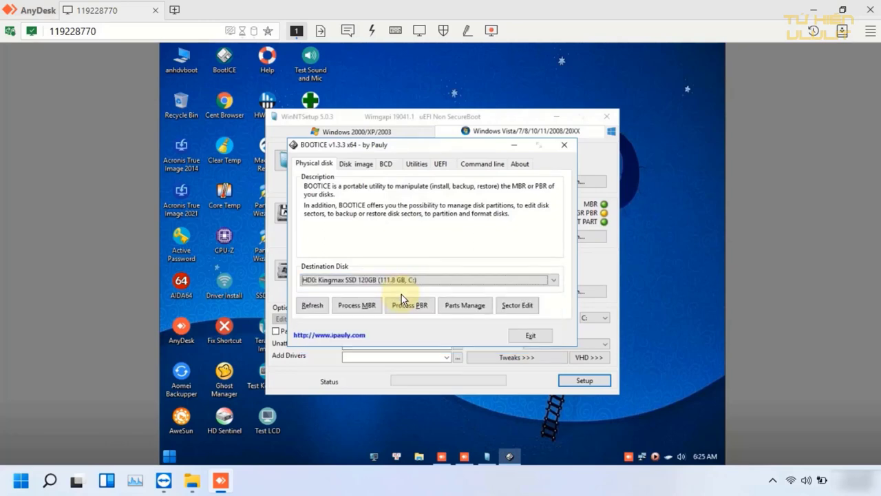
{"action": "left_click_drag", "start_coordinate": [433, 146], "coordinate": [406, 144]}
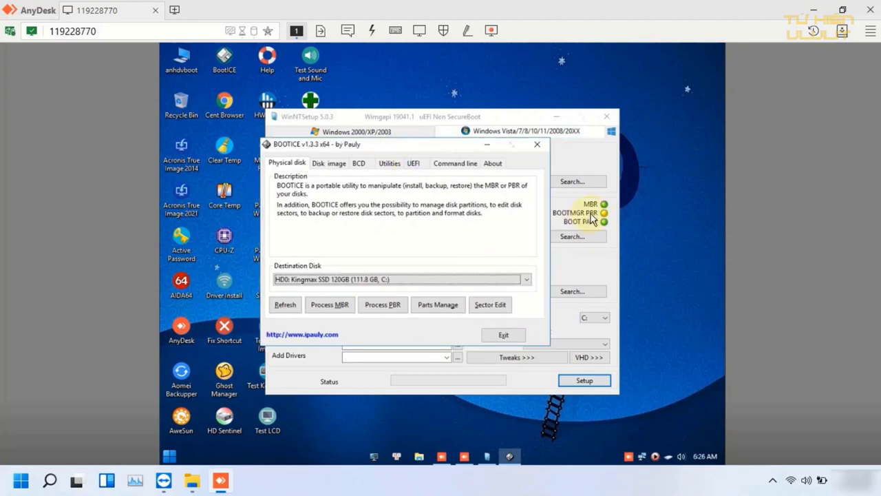
Install the BOOTMGR boot record on the C: partition with the default boot file names, and close Bootice.
{"action": "left_click", "coordinate": [384, 305]}
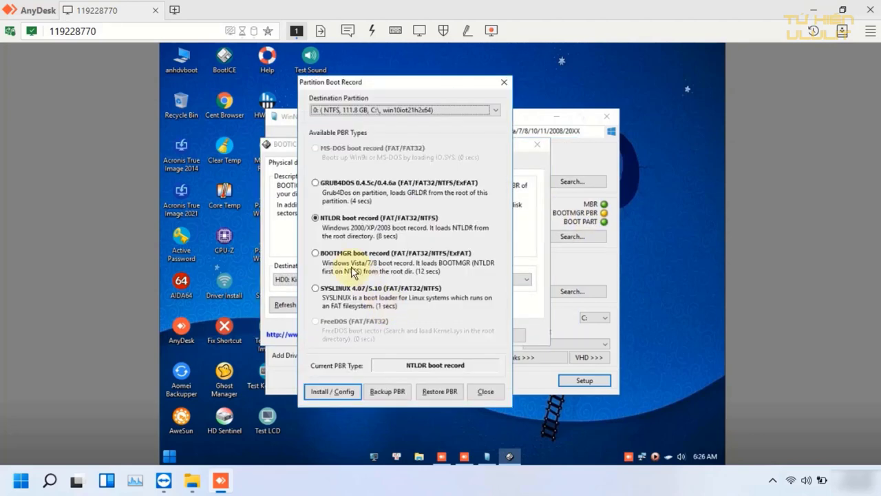
{"action": "left_click", "coordinate": [323, 254]}
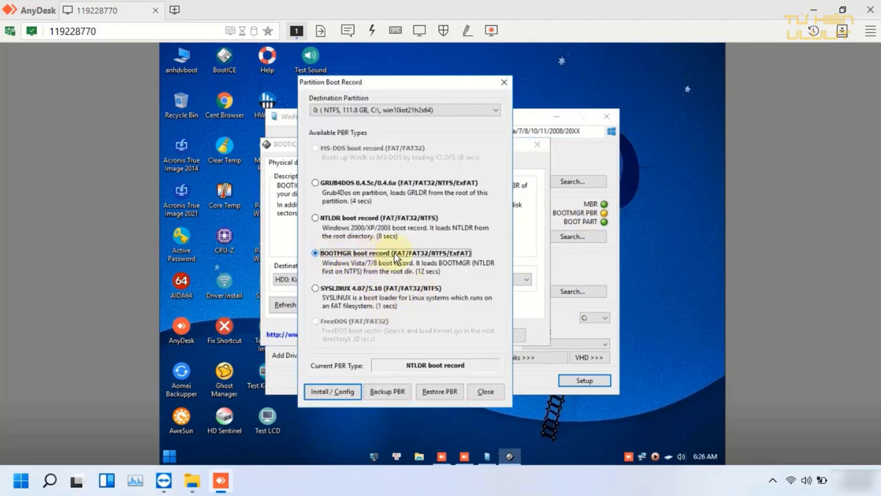
{"action": "left_click", "coordinate": [339, 395]}
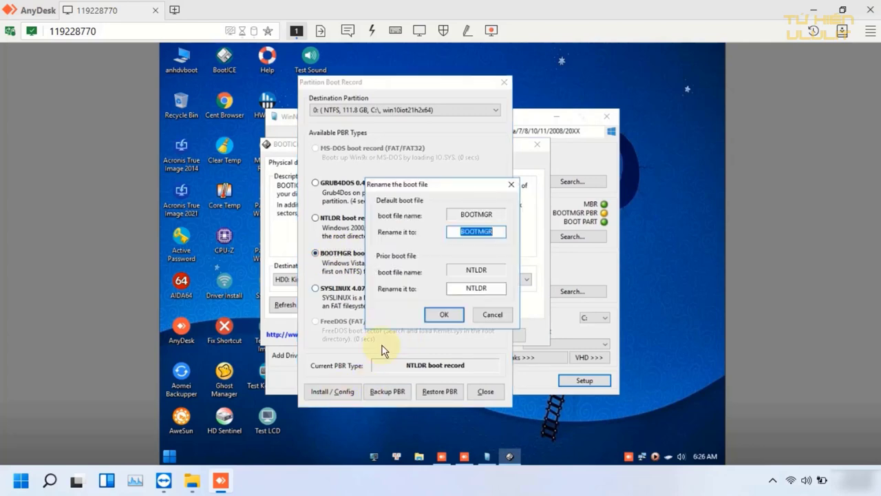
{"action": "left_click", "coordinate": [444, 318]}
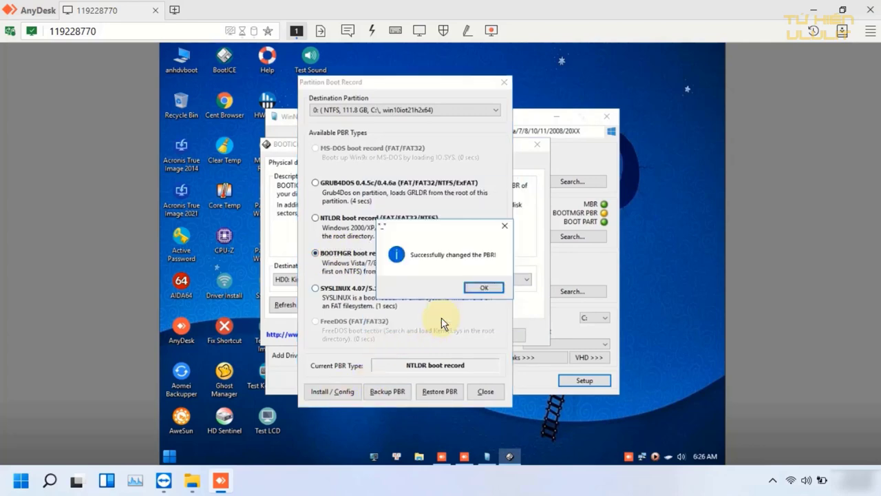
{"action": "left_click", "coordinate": [484, 287]}
{"action": "left_click", "coordinate": [486, 391]}
{"action": "left_click", "coordinate": [538, 144]}
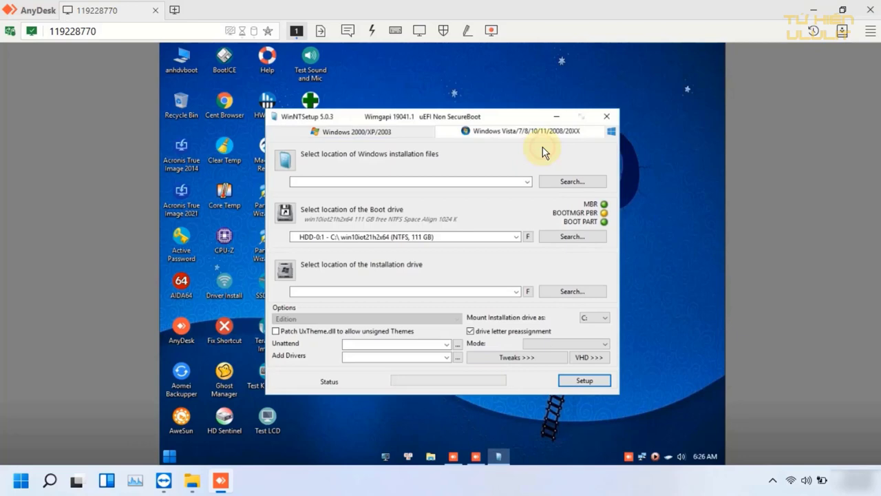
Close WinNTSetup and relaunch it from the Windows Setup Manager to refresh the boot status indicators.
{"action": "left_click", "coordinate": [605, 117]}
{"action": "double_click", "coordinate": [309, 159]}
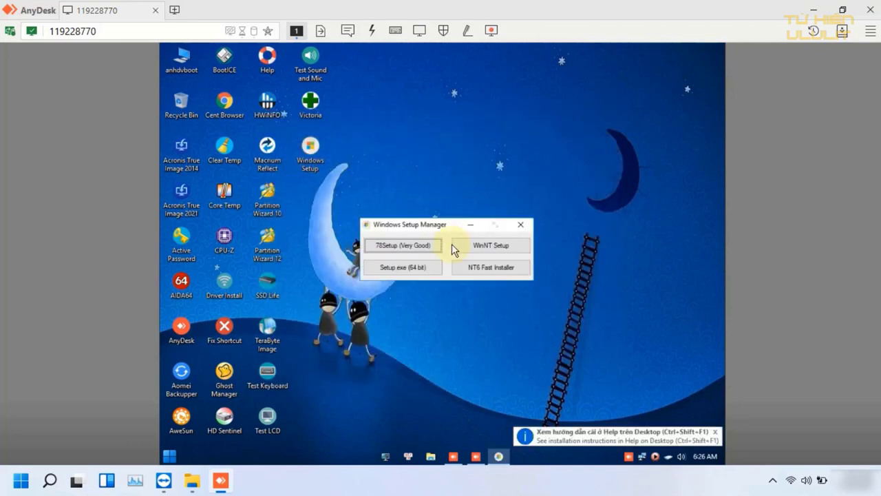
{"action": "left_click", "coordinate": [485, 245]}
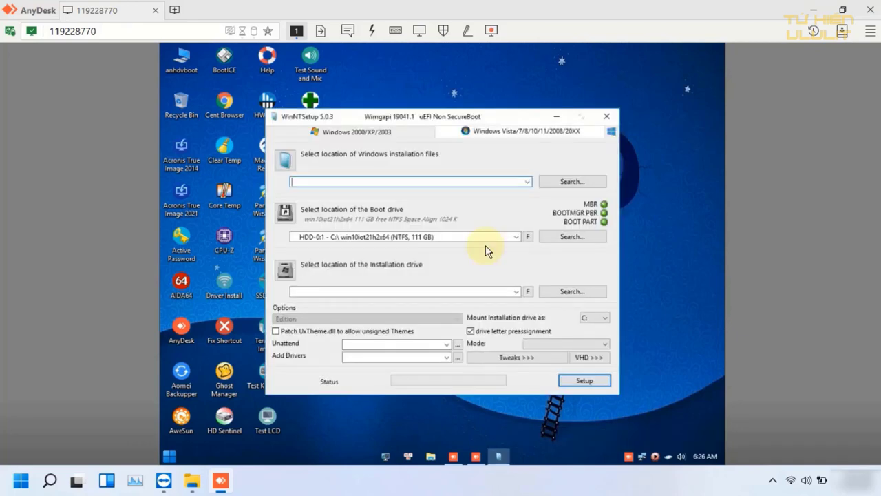
Choose the win10iot21h2x64 (C:) partition on Local Disk 0 as the installation drive.
{"action": "left_click", "coordinate": [516, 292]}
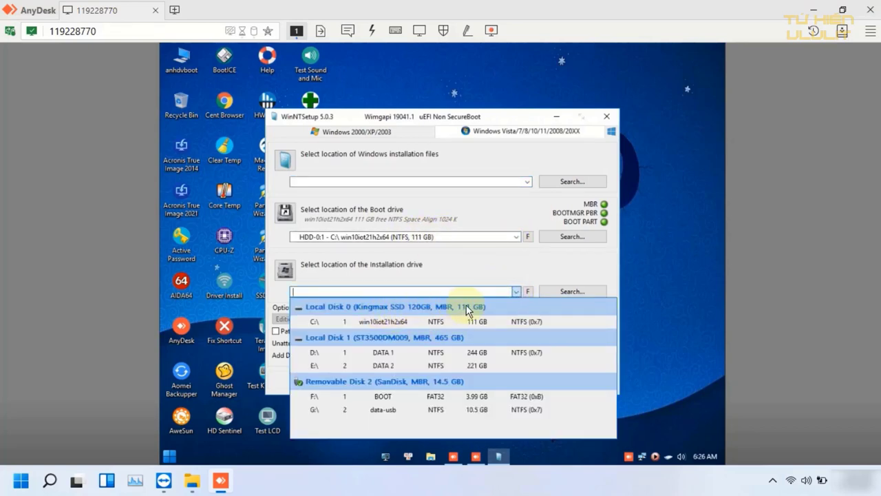
{"action": "left_click", "coordinate": [466, 308]}
{"action": "left_click", "coordinate": [516, 291]}
{"action": "left_click", "coordinate": [428, 321]}
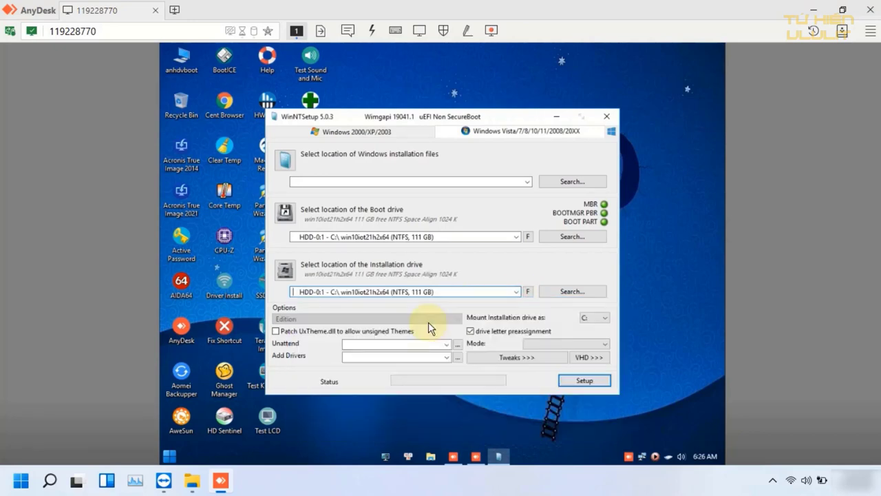
Load the en-ru_windows_10_version_21h2 disc image from the (data)win-setup folder on DATA 2 (E:) as the Windows installation source.
{"action": "left_click", "coordinate": [556, 186]}
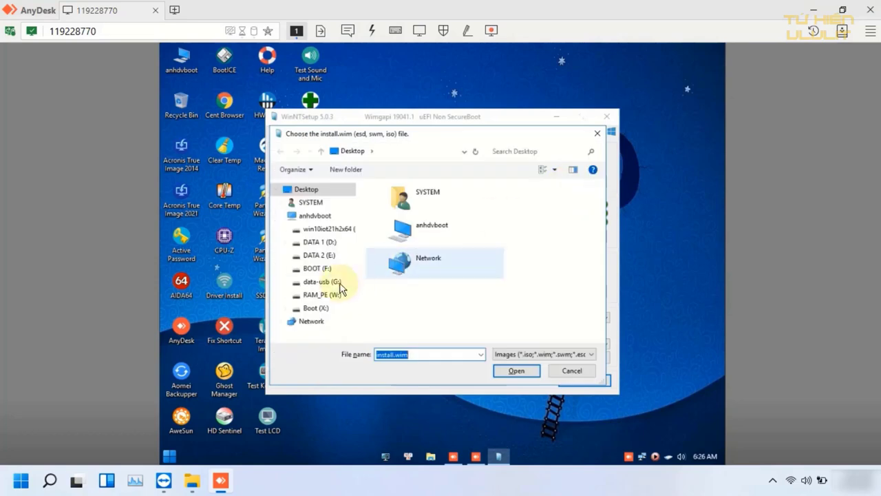
{"action": "left_click", "coordinate": [324, 255]}
{"action": "double_click", "coordinate": [404, 212]}
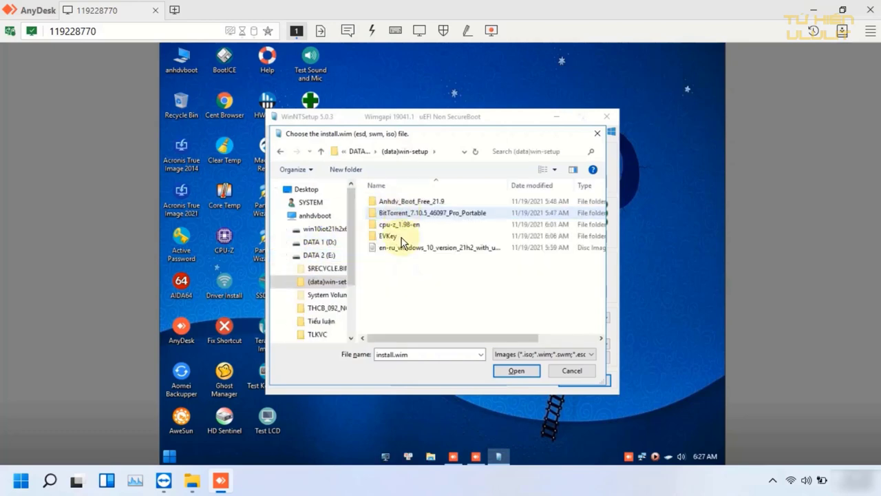
{"action": "left_click", "coordinate": [407, 248]}
{"action": "left_click", "coordinate": [515, 372]}
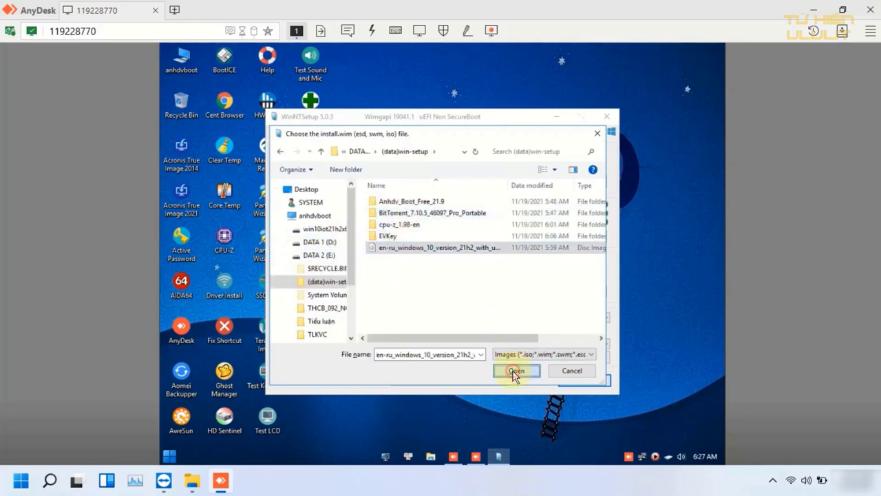
Select 16 - Windows 10 IoT Enterprise v20H1 as the edition to install.
{"action": "left_click", "coordinate": [458, 319]}
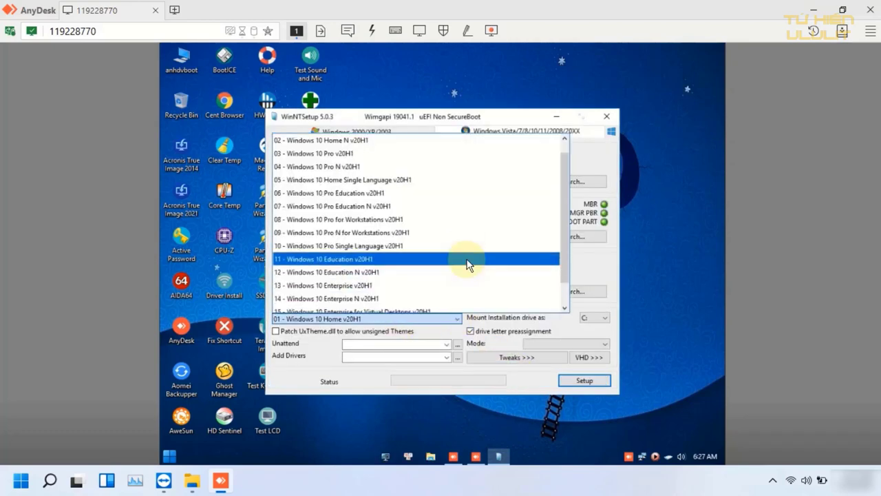
{"action": "scroll", "coordinate": [466, 265], "scroll_direction": "down", "scroll_amount": 1}
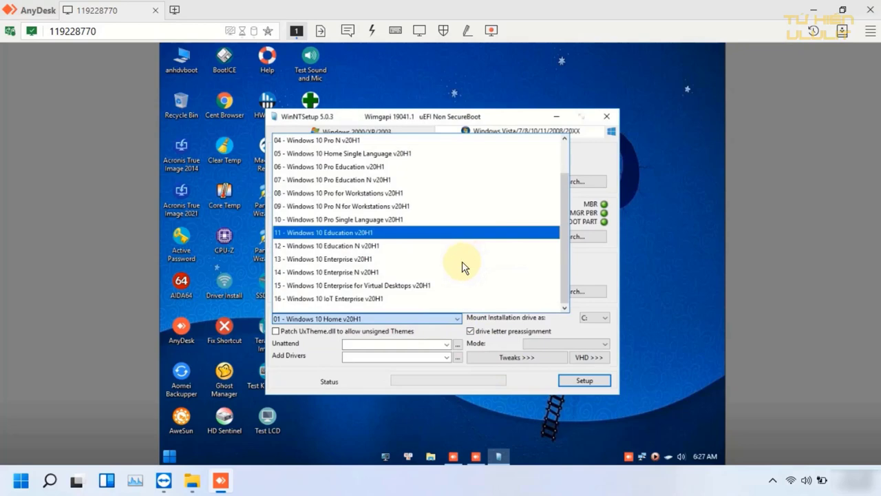
{"action": "left_click", "coordinate": [382, 299]}
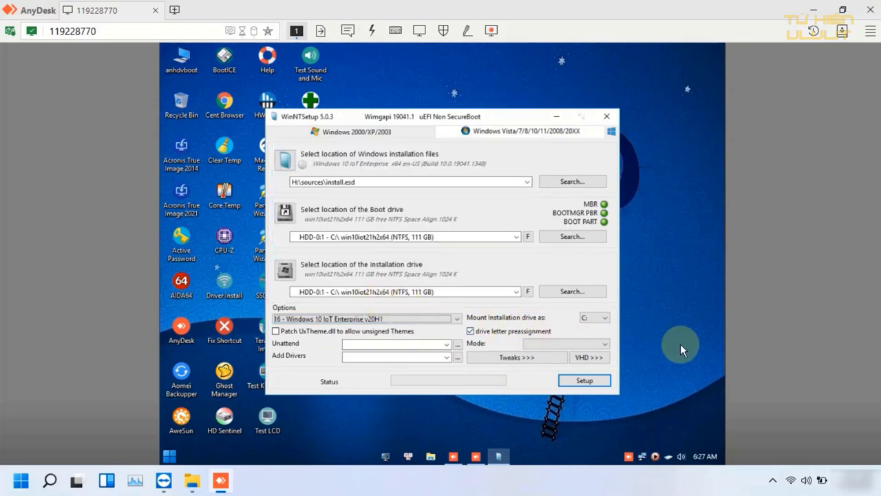
Enable the tweaks Show Computer icon on Desktop and Show small desktop icons, and close the Tweaks dialog.
{"action": "left_click", "coordinate": [523, 357]}
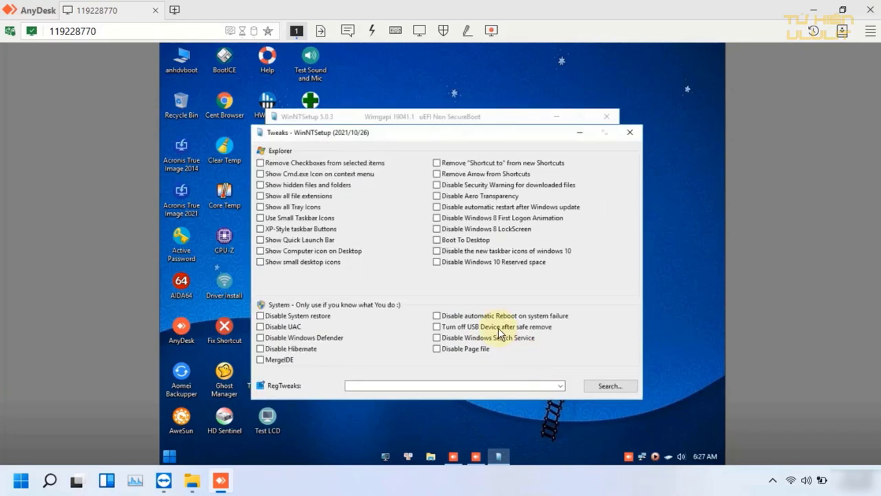
{"action": "left_click", "coordinate": [260, 251]}
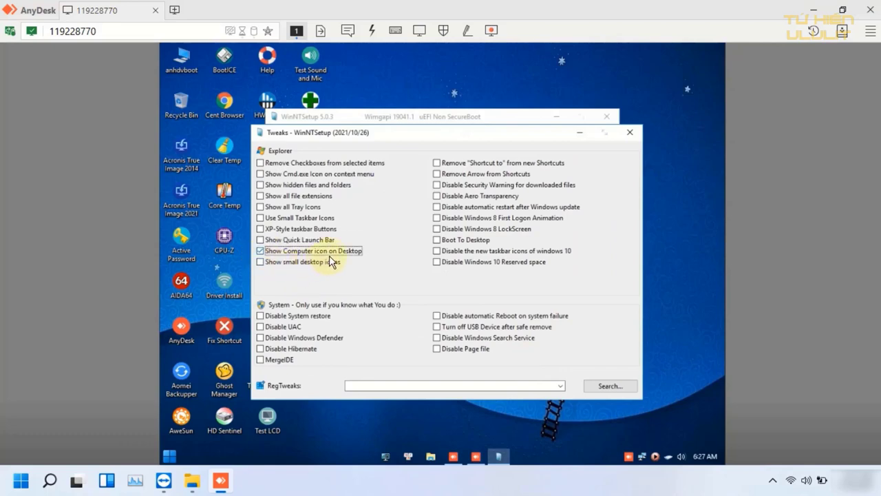
{"action": "left_click", "coordinate": [282, 263]}
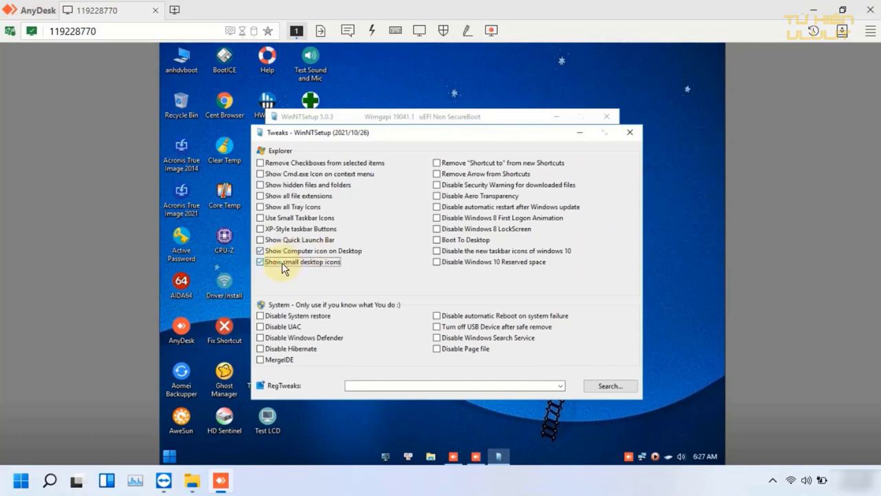
{"action": "left_click", "coordinate": [630, 136]}
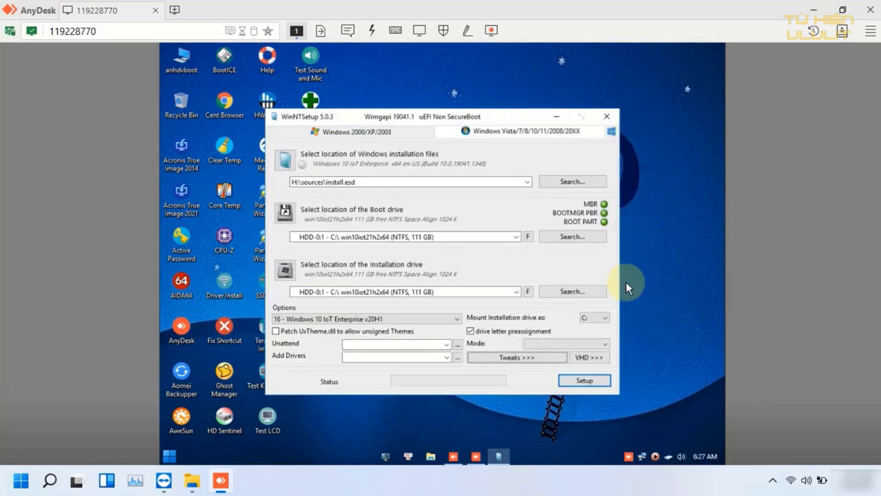
Start the Windows setup, keeping the default boot code and BCD options.
{"action": "left_click", "coordinate": [598, 380]}
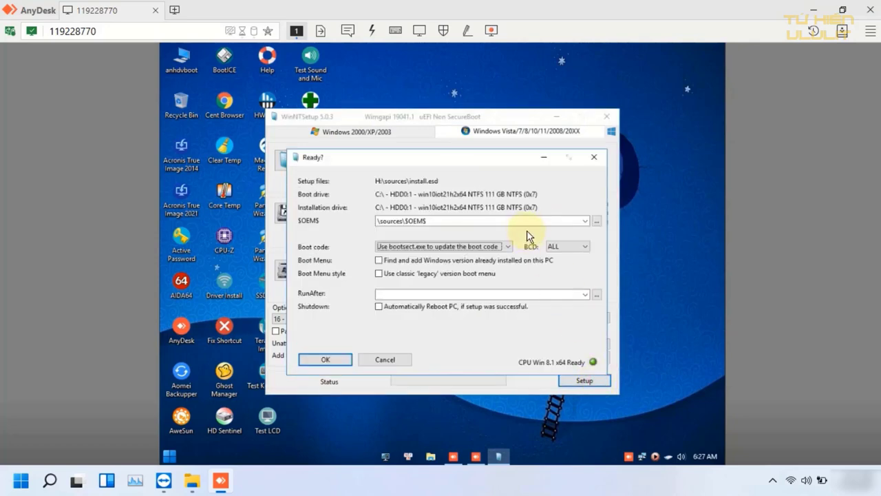
{"action": "left_click", "coordinate": [327, 360]}
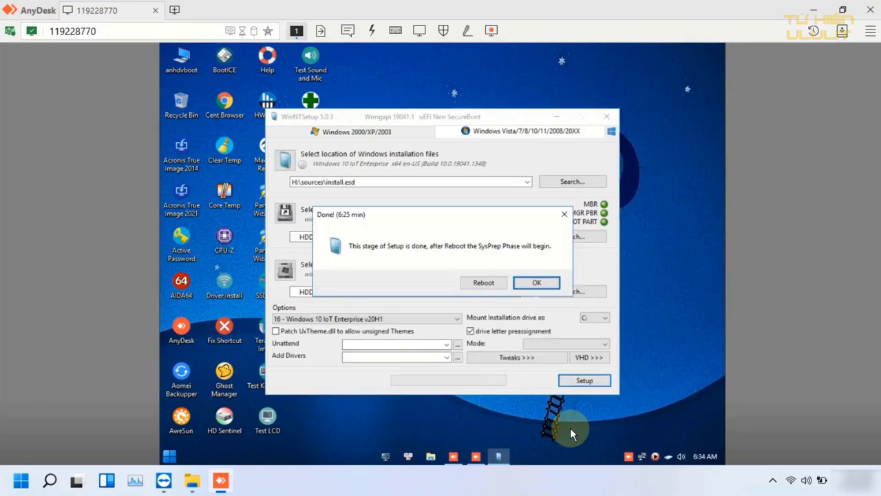
Close the finished WinNTSetup without rebooting, and check the files on the win10iot21h2x64 (C:) drive.
{"action": "left_click", "coordinate": [540, 282]}
{"action": "left_click", "coordinate": [604, 122]}
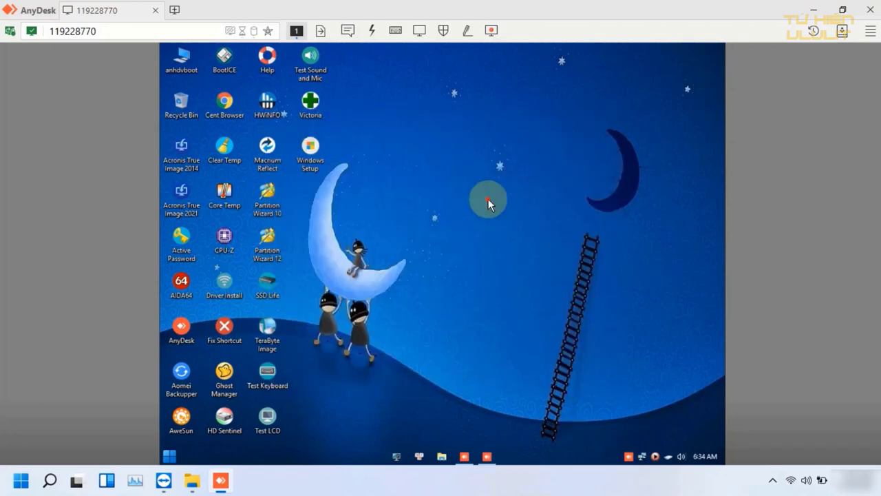
{"action": "double_click", "coordinate": [182, 59]}
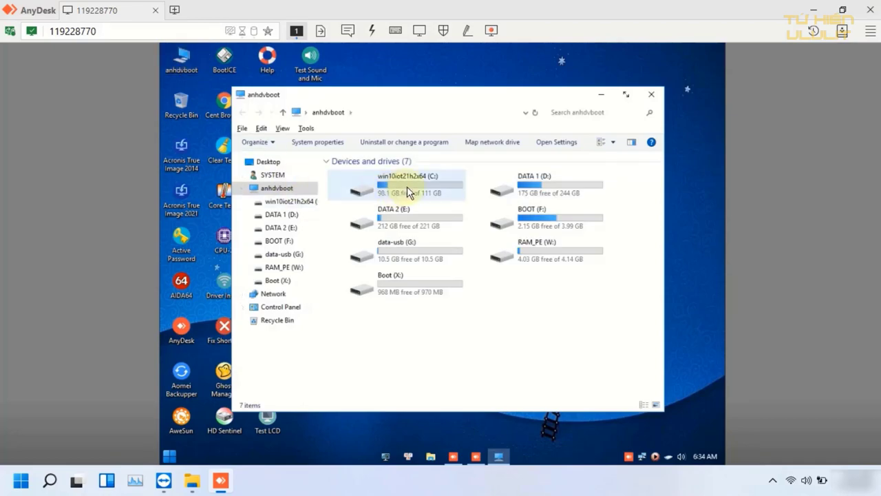
{"action": "double_click", "coordinate": [406, 192]}
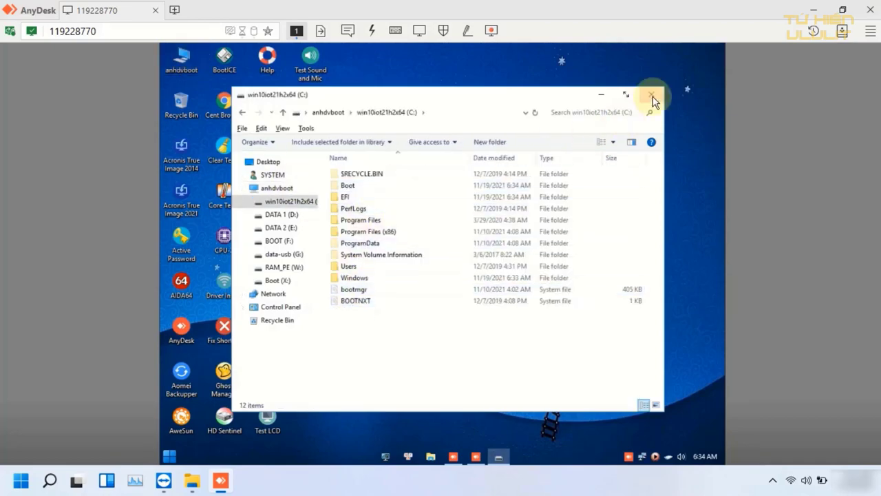
{"action": "left_click", "coordinate": [653, 97]}
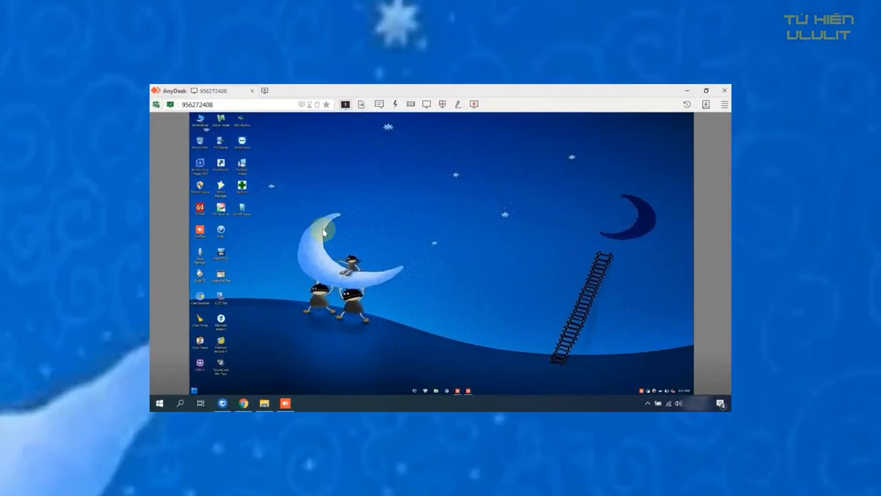
Examine the PC model and central processor details in HWiNFO32, and close it.
{"action": "right_click", "coordinate": [297, 186]}
{"action": "left_click", "coordinate": [315, 209]}
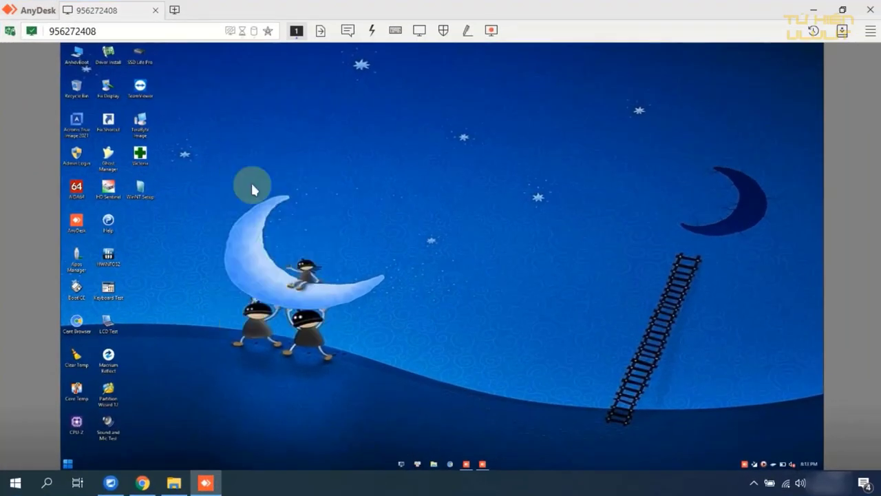
{"action": "left_click", "coordinate": [109, 259]}
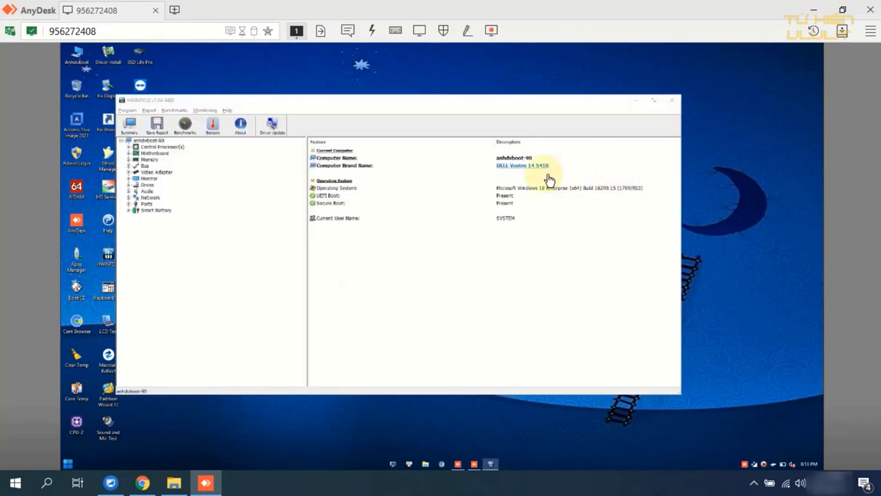
{"action": "left_click", "coordinate": [129, 147]}
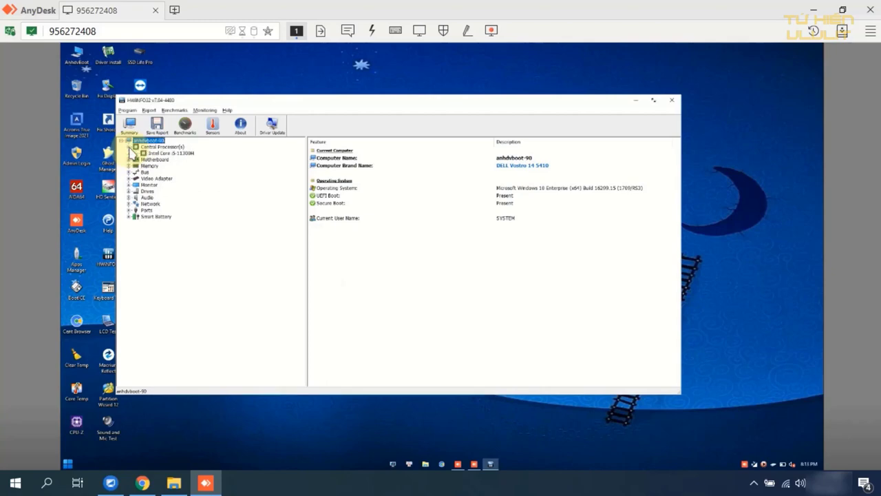
{"action": "left_click", "coordinate": [183, 154]}
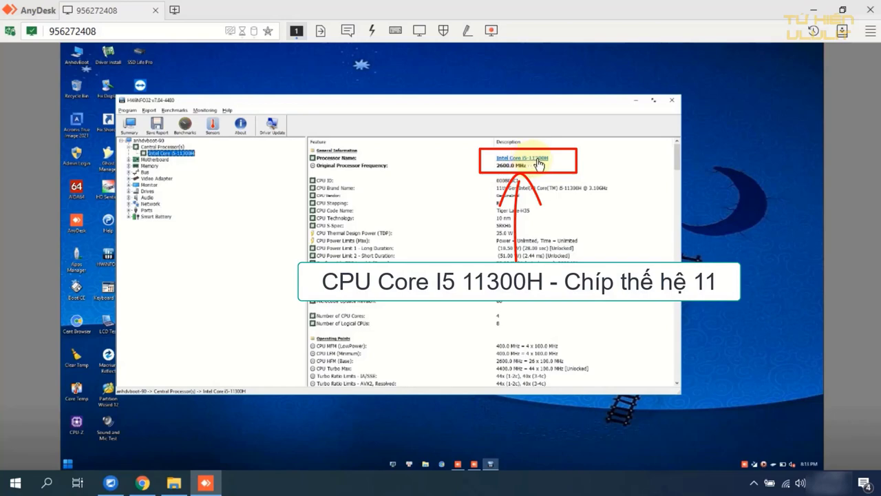
{"action": "left_click", "coordinate": [673, 102]}
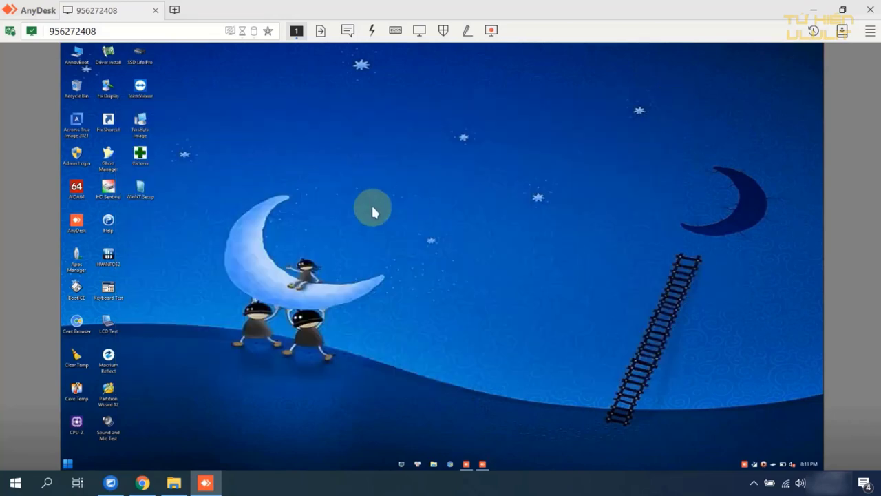
Open WinNT Setup and load install.wim from the sources folder of DVD Drive (G:) as the Windows installation source.
{"action": "double_click", "coordinate": [141, 192]}
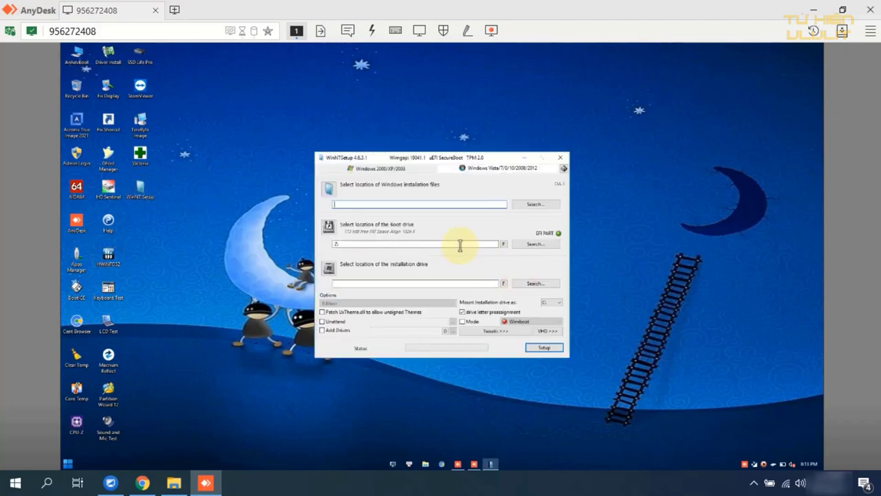
{"action": "left_click", "coordinate": [536, 205]}
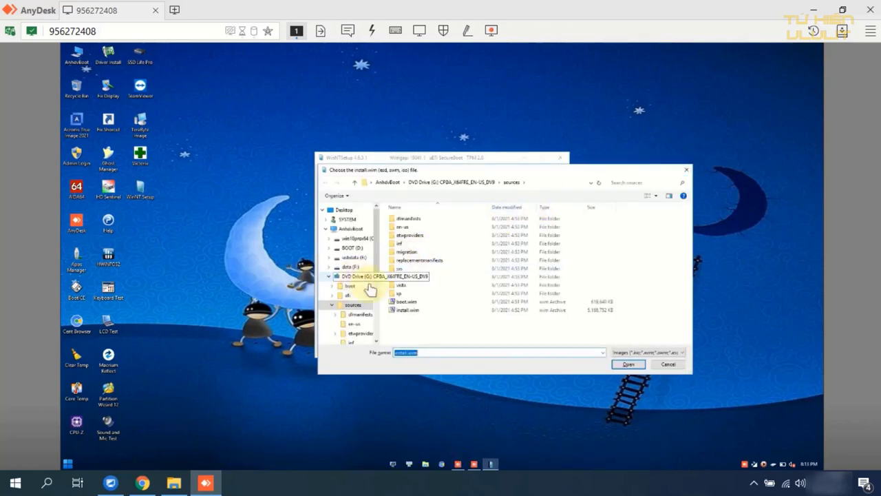
{"action": "left_click", "coordinate": [357, 277]}
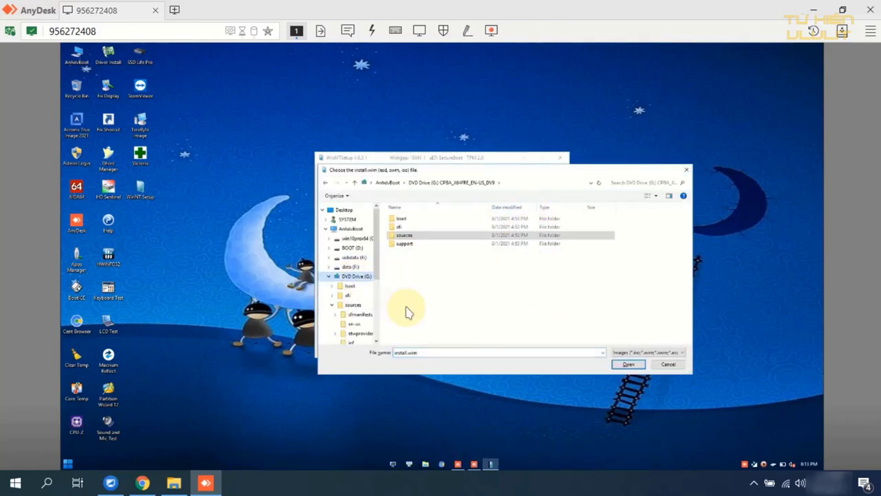
{"action": "double_click", "coordinate": [403, 237]}
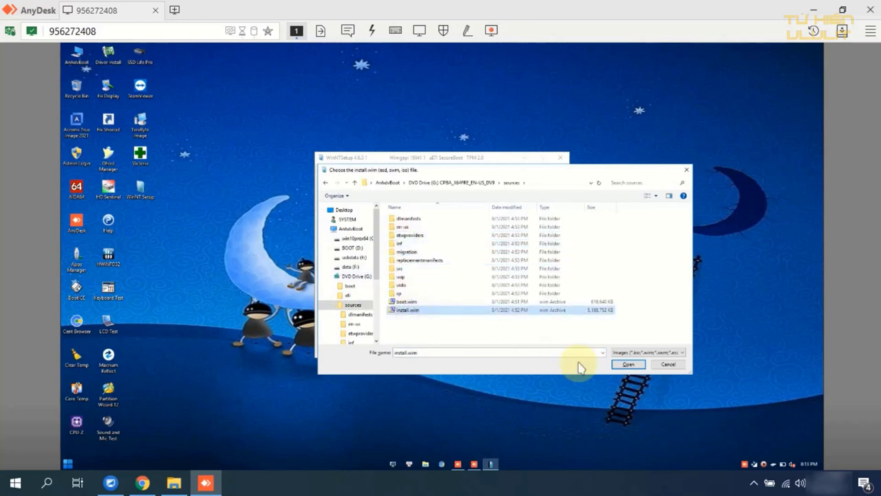
{"action": "left_click", "coordinate": [628, 364]}
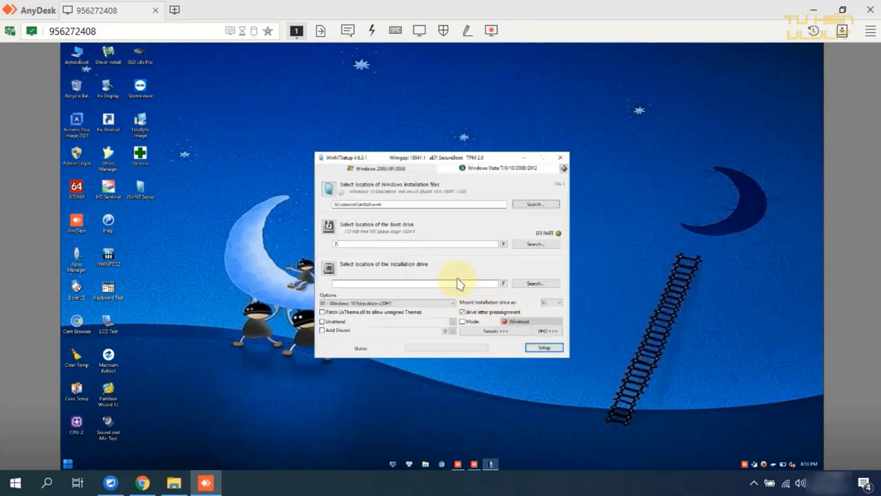
Set the win10prox64 (C:) drive as the installation drive.
{"action": "left_click", "coordinate": [503, 283]}
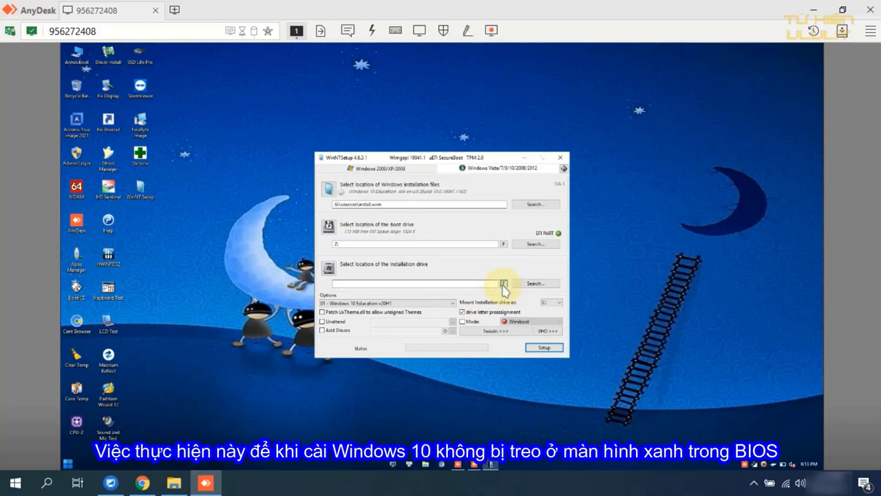
{"action": "left_click", "coordinate": [530, 288]}
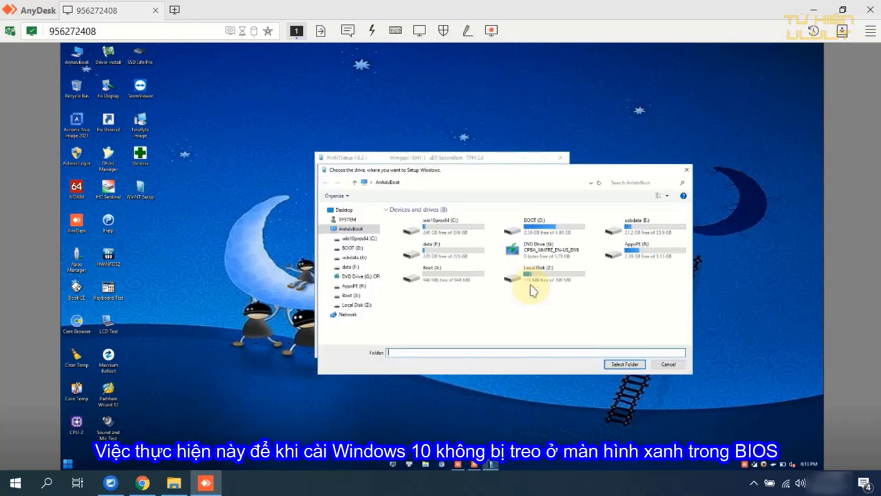
{"action": "left_click", "coordinate": [444, 233]}
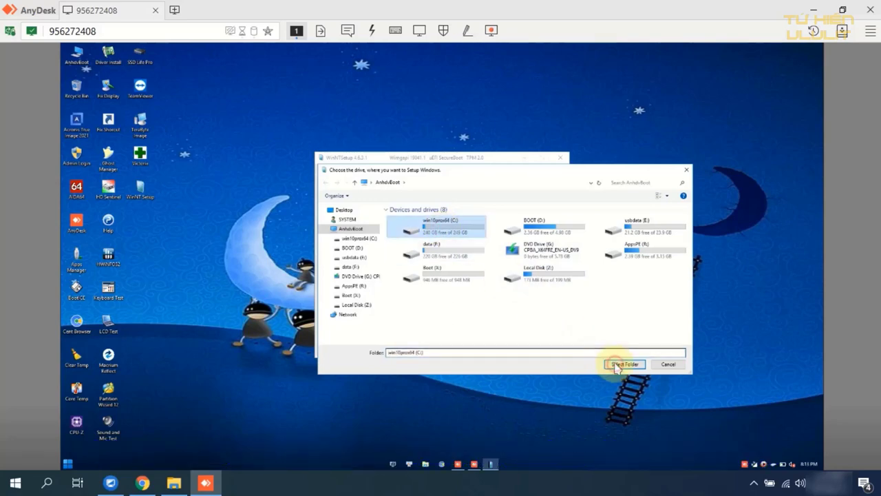
{"action": "left_click", "coordinate": [619, 364]}
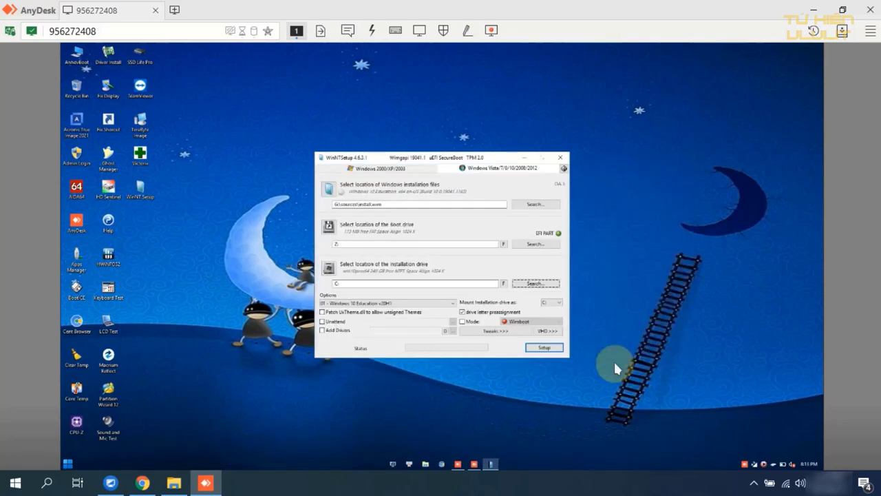
Quick-format the installation drive C: as NTFS with 4096-byte allocation units and the volume label win10prox64.
{"action": "left_click", "coordinate": [504, 284]}
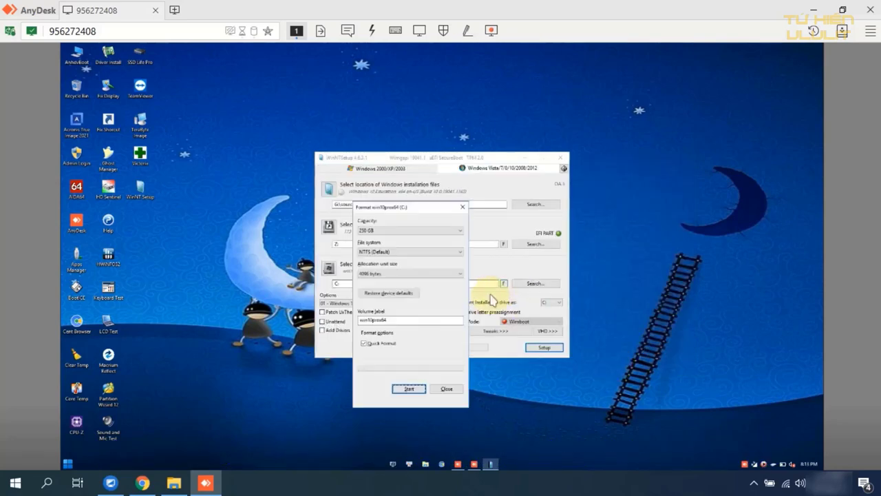
{"action": "left_click", "coordinate": [409, 389]}
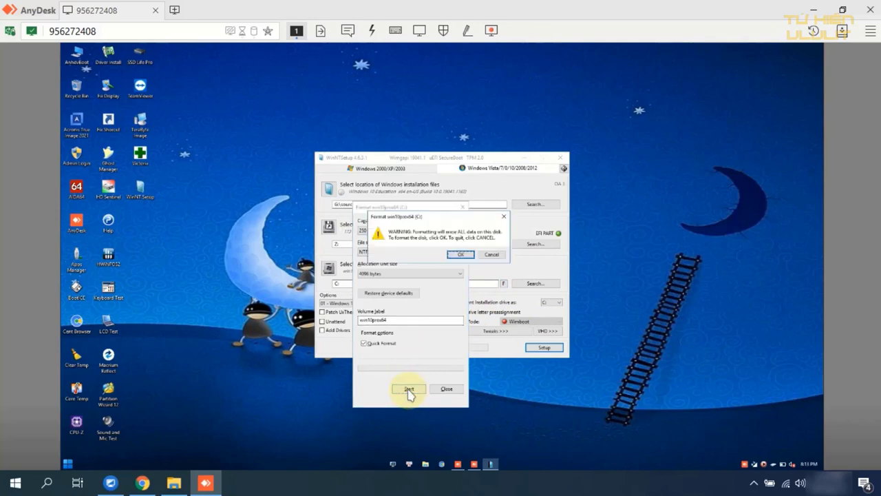
{"action": "left_click", "coordinate": [457, 252]}
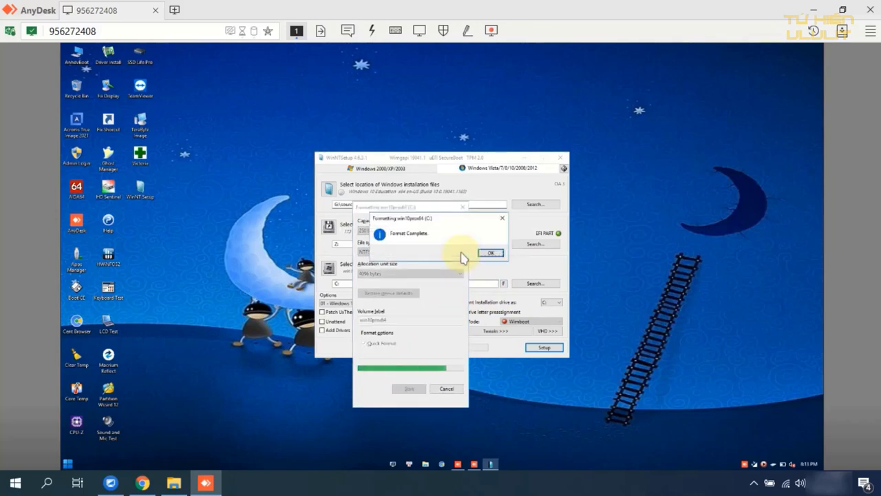
{"action": "left_click", "coordinate": [491, 253]}
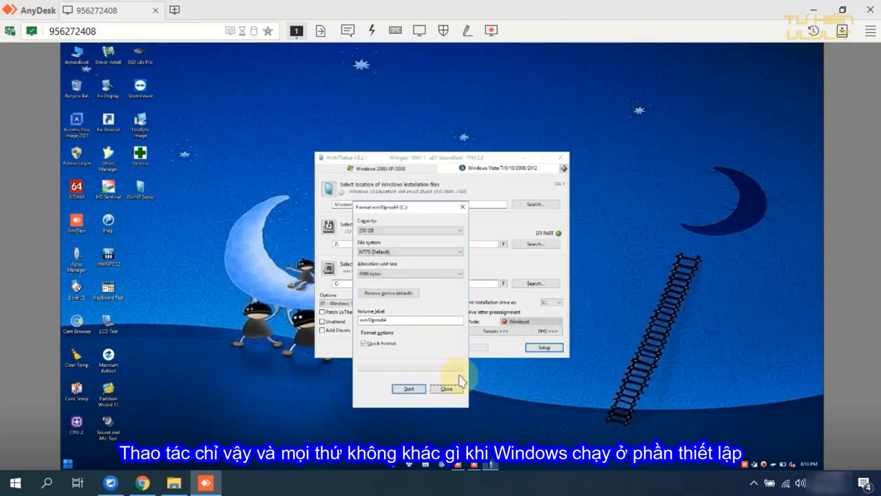
{"action": "left_click", "coordinate": [447, 389]}
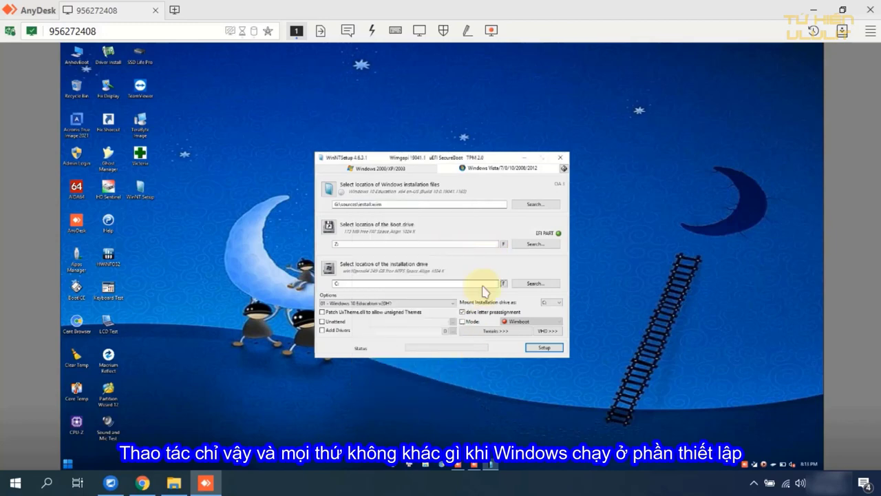
Quick-format the 200 MB boot drive Z: as FAT with 4096-byte allocation units and an empty volume label.
{"action": "left_click", "coordinate": [502, 244]}
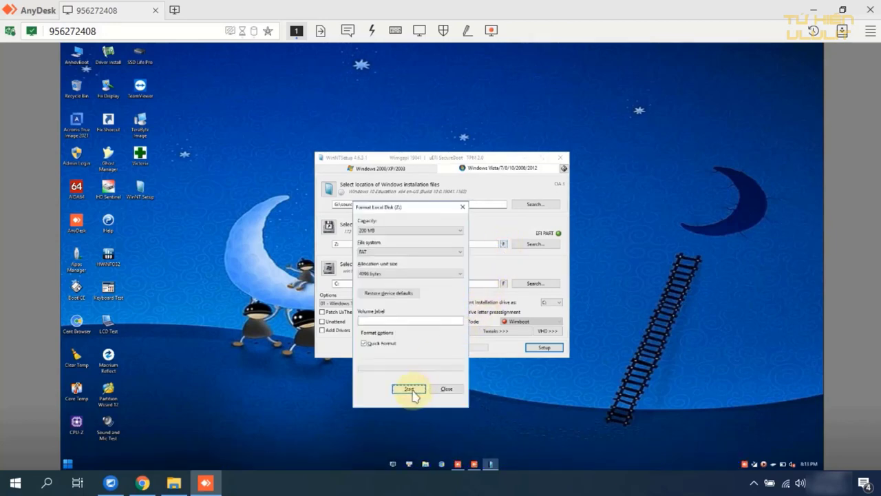
{"action": "left_click", "coordinate": [395, 322]}
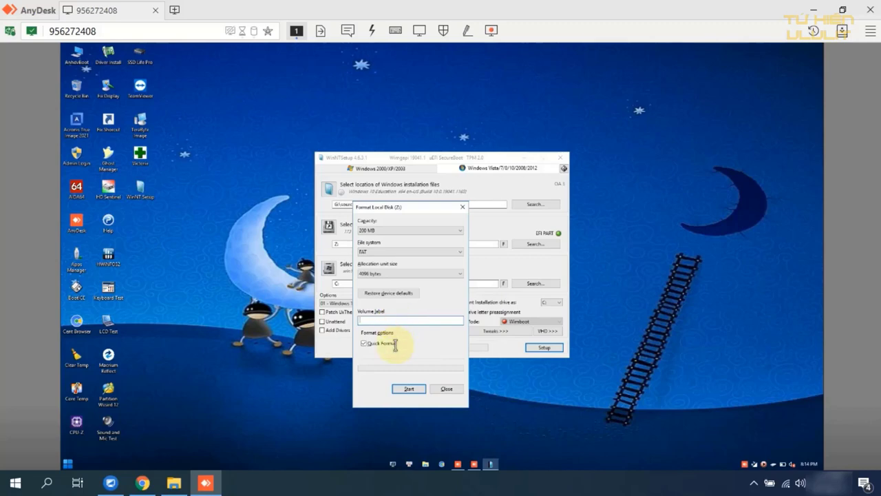
{"action": "left_click", "coordinate": [405, 392]}
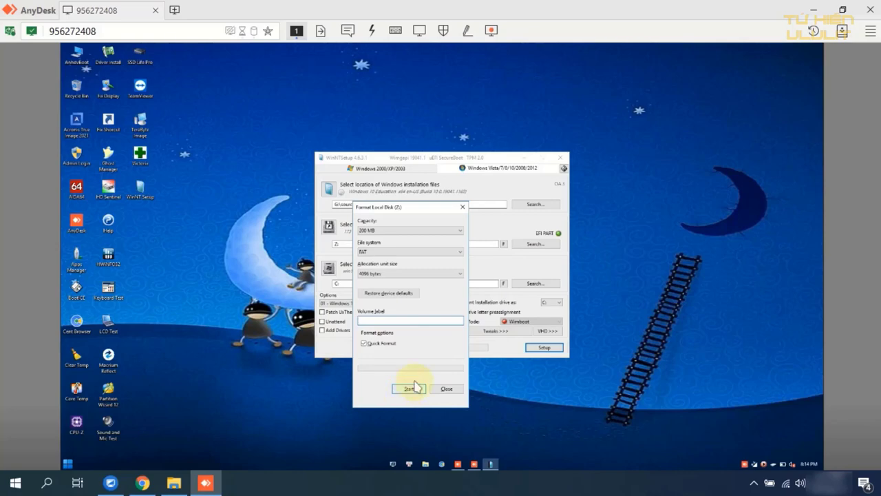
{"action": "left_click", "coordinate": [460, 255]}
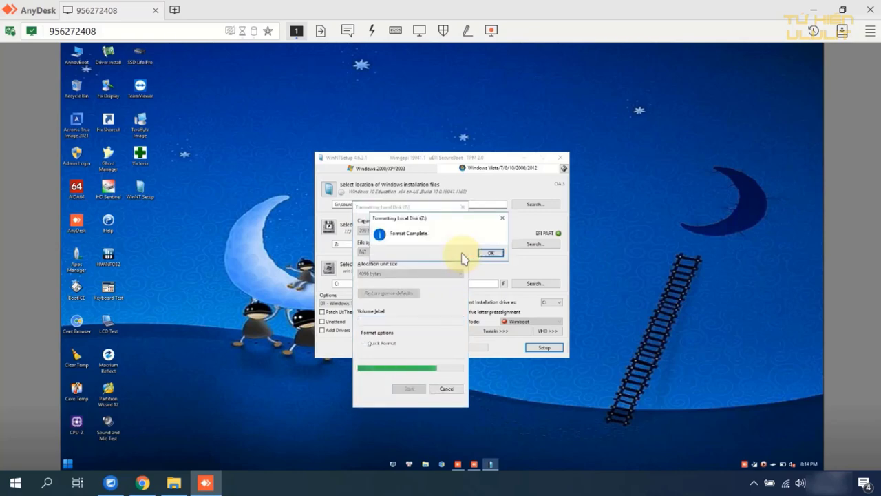
{"action": "left_click", "coordinate": [488, 254]}
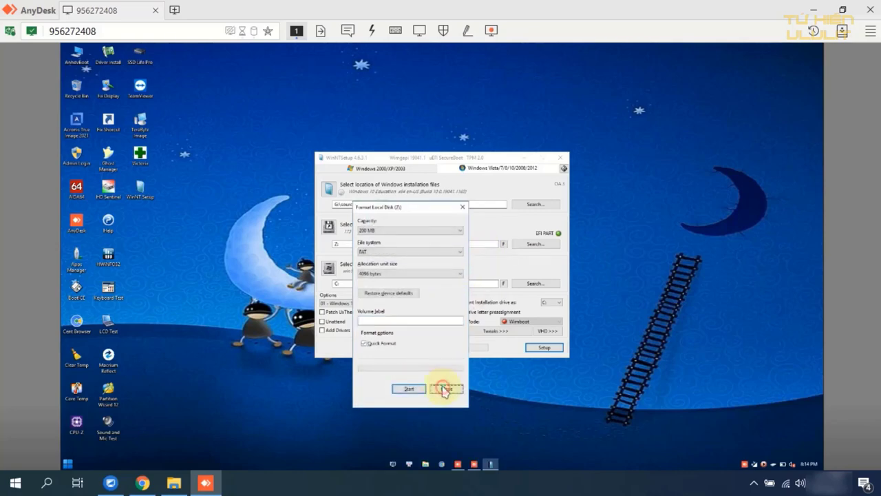
{"action": "left_click", "coordinate": [444, 389]}
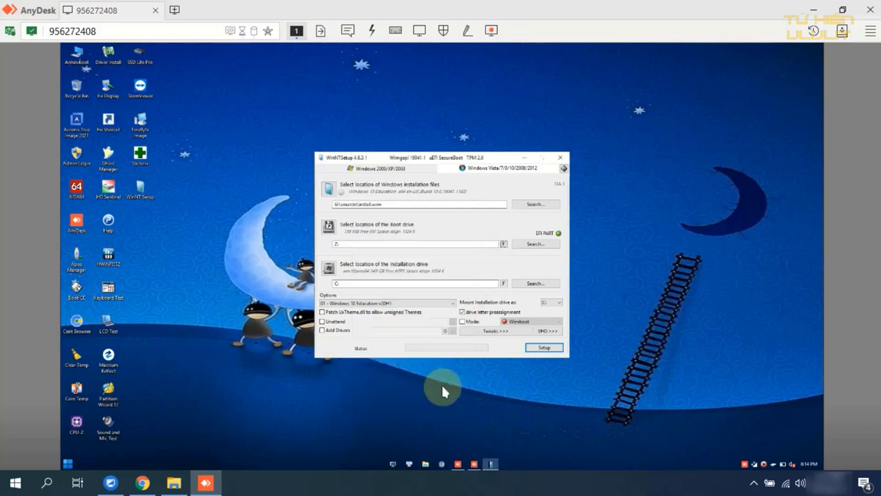
Select 05 - Windows 10 Pro v20H1 as the edition to install.
{"action": "left_click", "coordinate": [381, 303]}
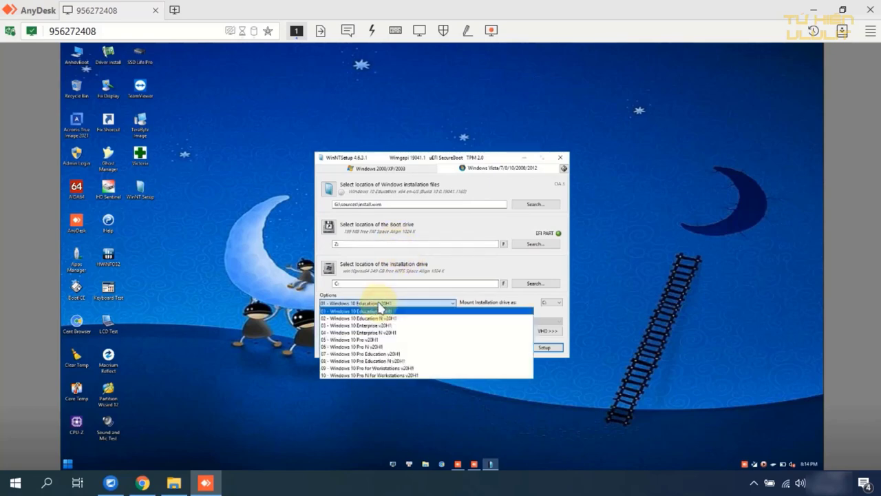
{"action": "left_click", "coordinate": [372, 340]}
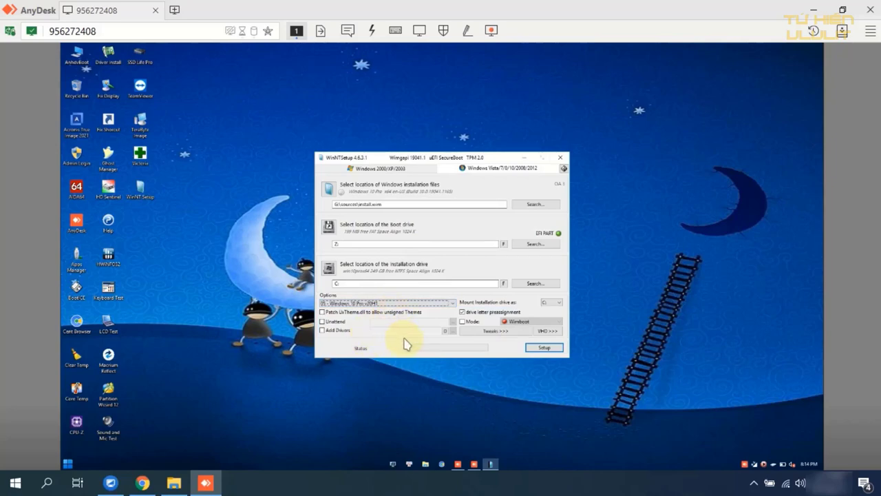
Add the driver folder D:\Apps\Drivers\x64\Intel_RST_VMD to the Windows installation.
{"action": "left_click", "coordinate": [322, 330]}
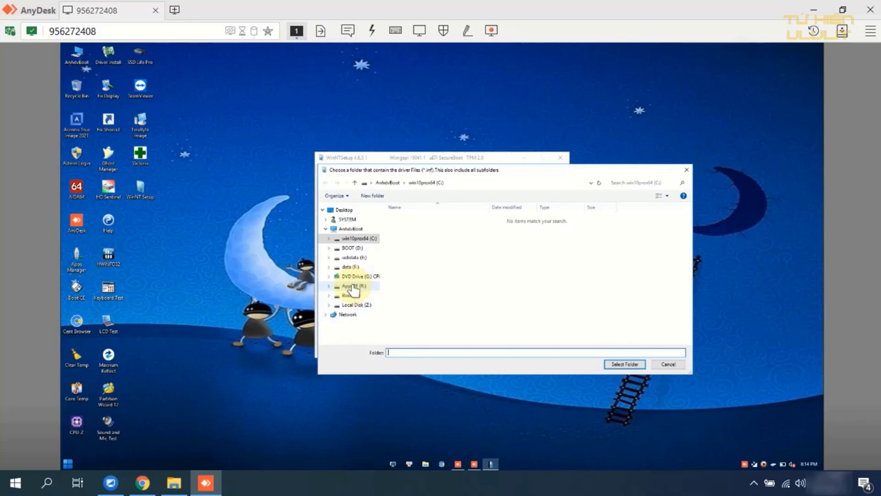
{"action": "left_click", "coordinate": [352, 248]}
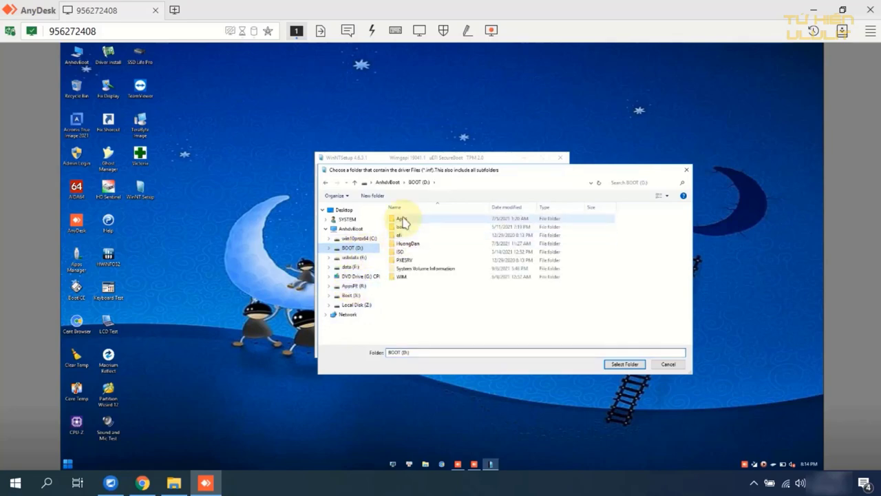
{"action": "double_click", "coordinate": [402, 222]}
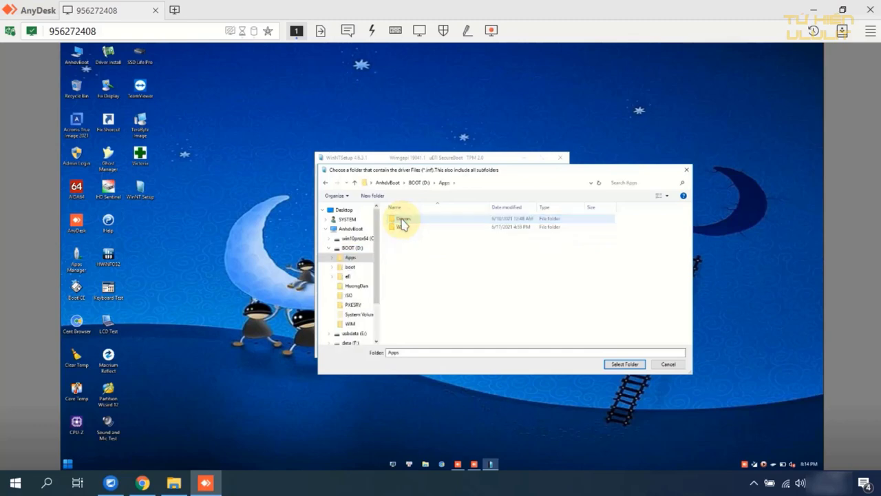
{"action": "double_click", "coordinate": [403, 221]}
{"action": "double_click", "coordinate": [400, 236]}
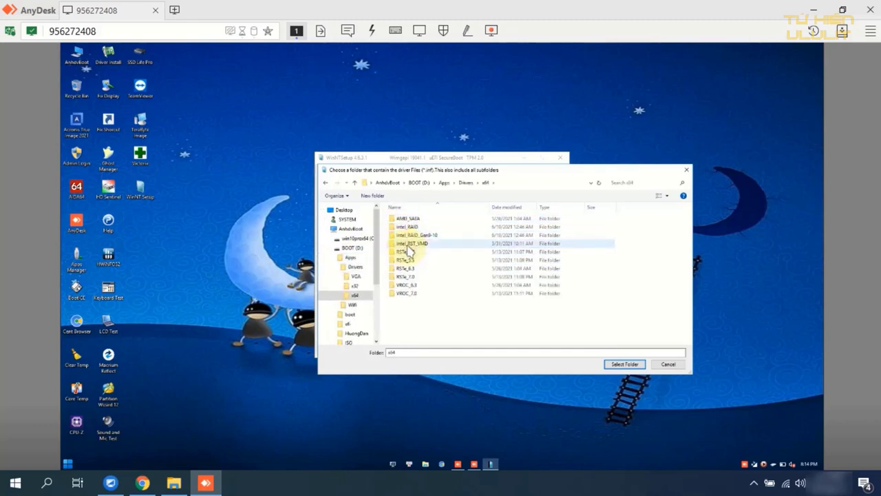
{"action": "left_click", "coordinate": [411, 244]}
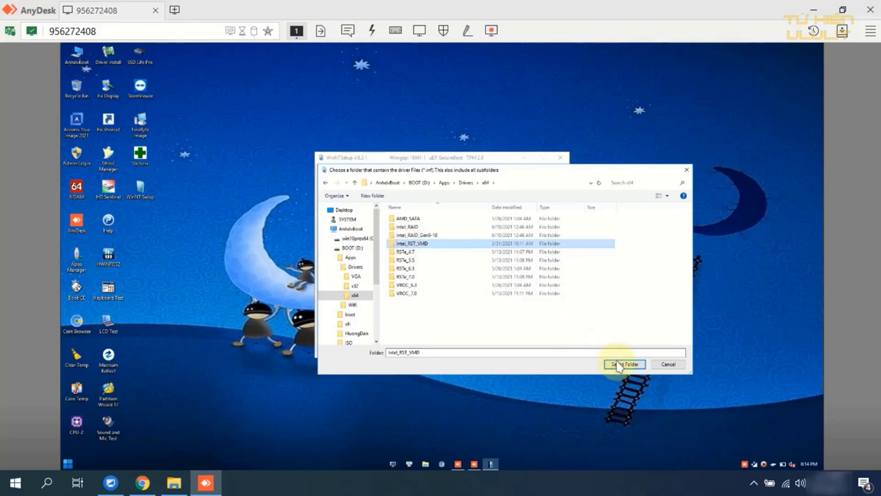
{"action": "double_click", "coordinate": [409, 244]}
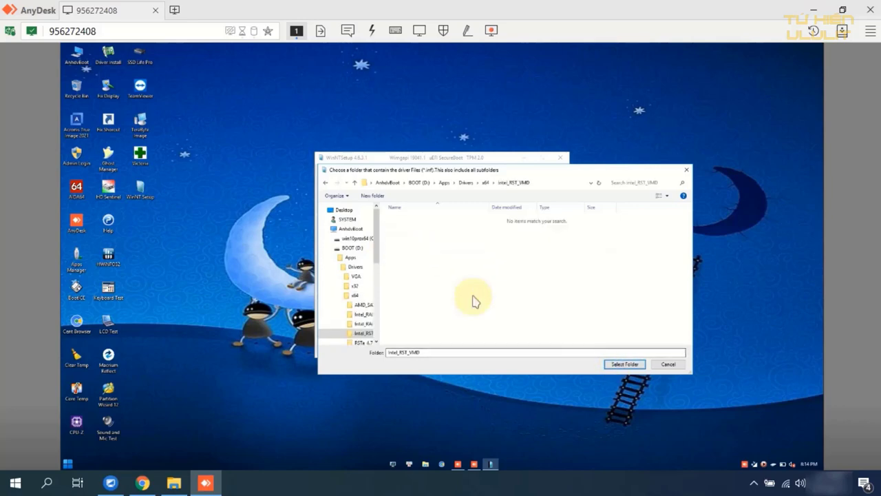
{"action": "left_click", "coordinate": [622, 366]}
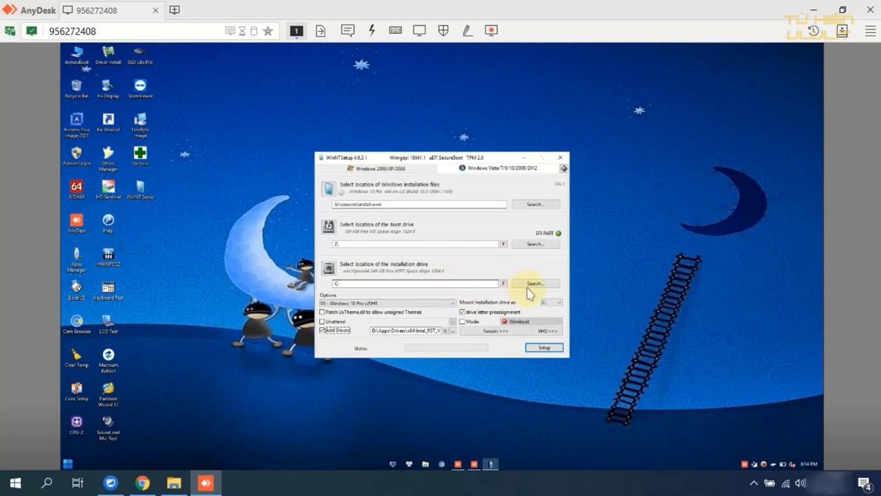
Enable the tweak that shows the Computer icon on the desktop.
{"action": "left_click", "coordinate": [495, 333]}
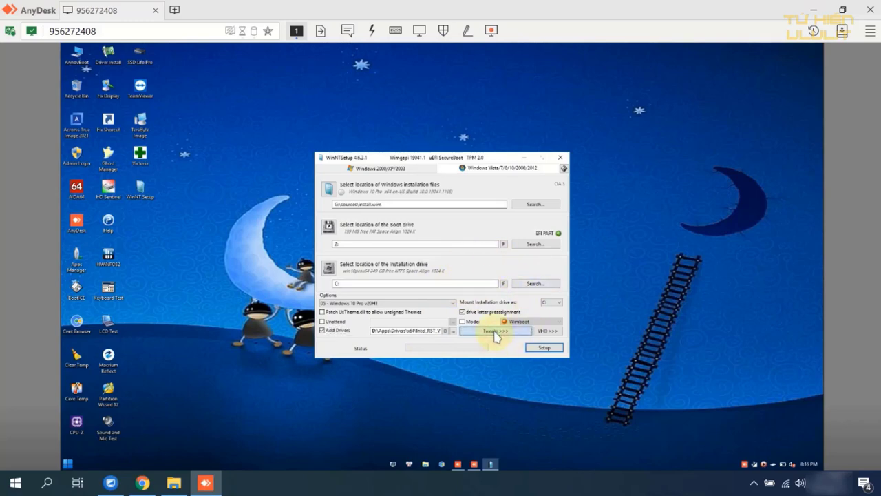
{"action": "left_click", "coordinate": [496, 333]}
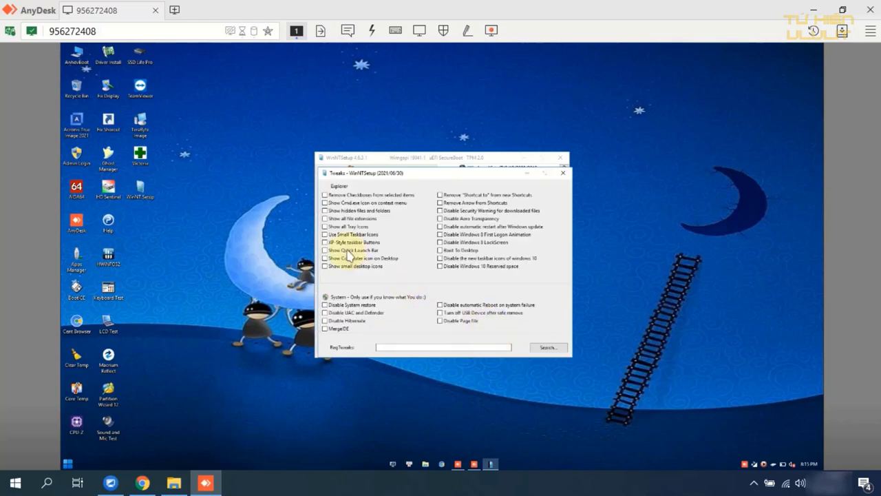
{"action": "left_click", "coordinate": [325, 259]}
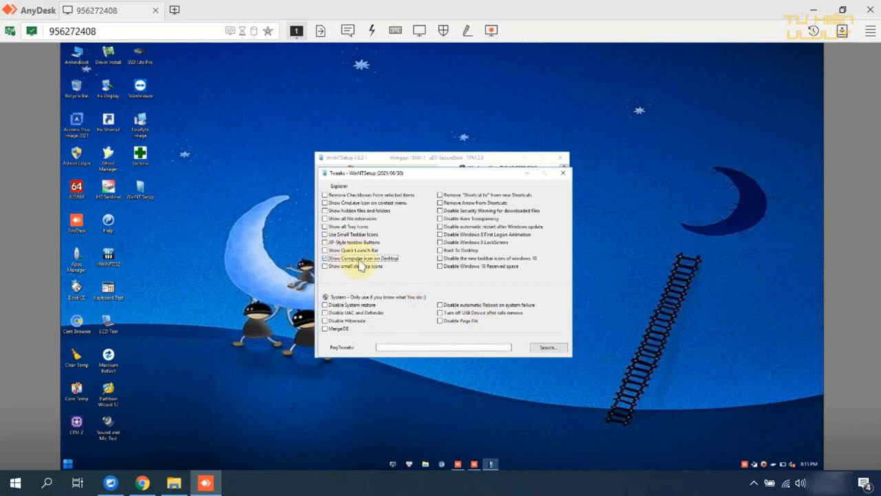
{"action": "left_click", "coordinate": [563, 176]}
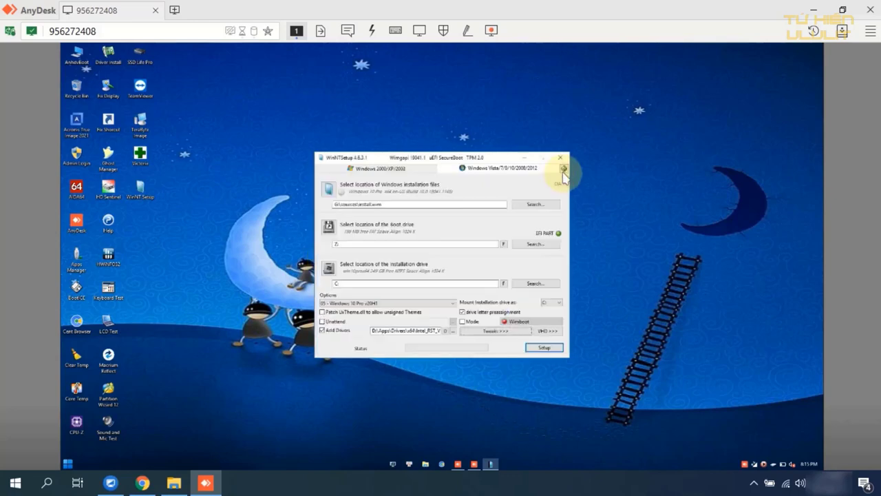
Run the Windows setup with UEFI boot code and close the completion message without rebooting.
{"action": "left_click", "coordinate": [544, 349]}
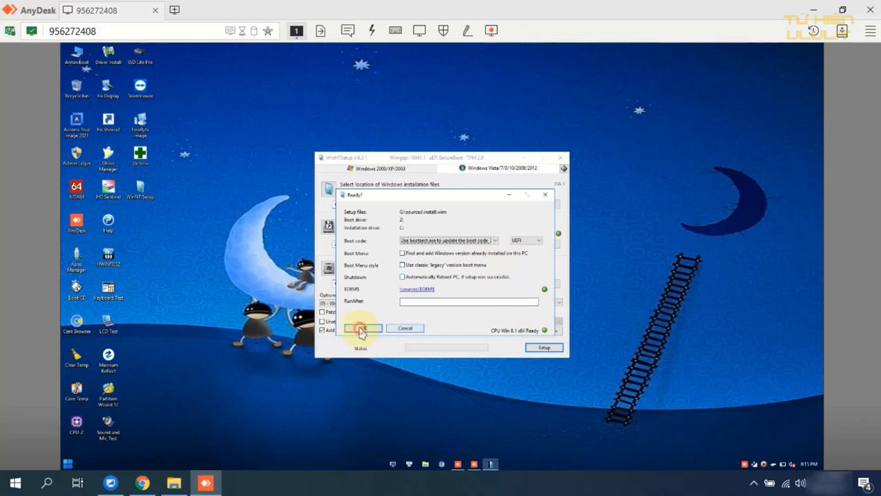
{"action": "left_click", "coordinate": [358, 328]}
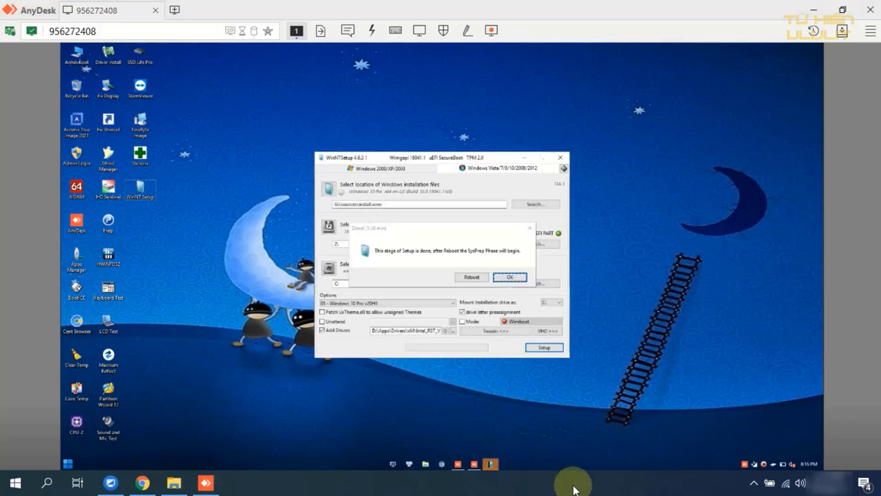
{"action": "left_click", "coordinate": [510, 276]}
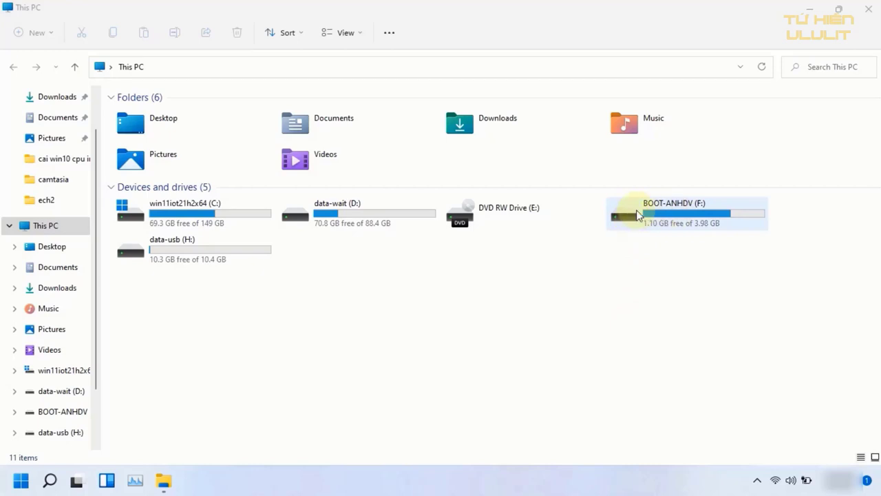
Extract the RST archive from Apps\Drivers\RST on the BOOT-ANHDV (F:) drive into that same folder.
{"action": "double_click", "coordinate": [713, 220]}
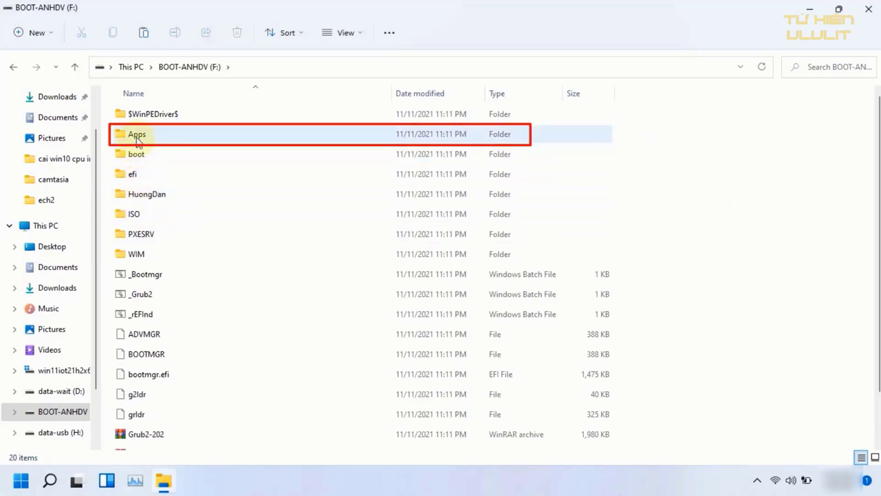
{"action": "mouse_move", "coordinate": [138, 140]}
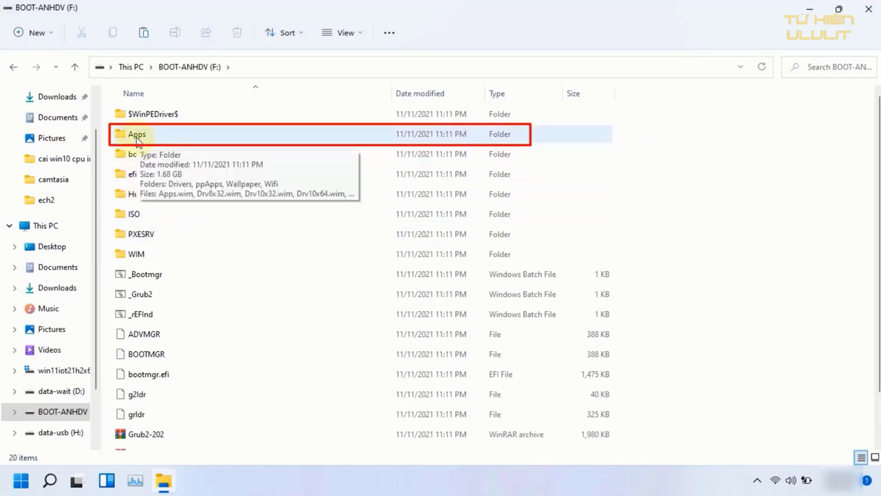
{"action": "left_click", "coordinate": [148, 138]}
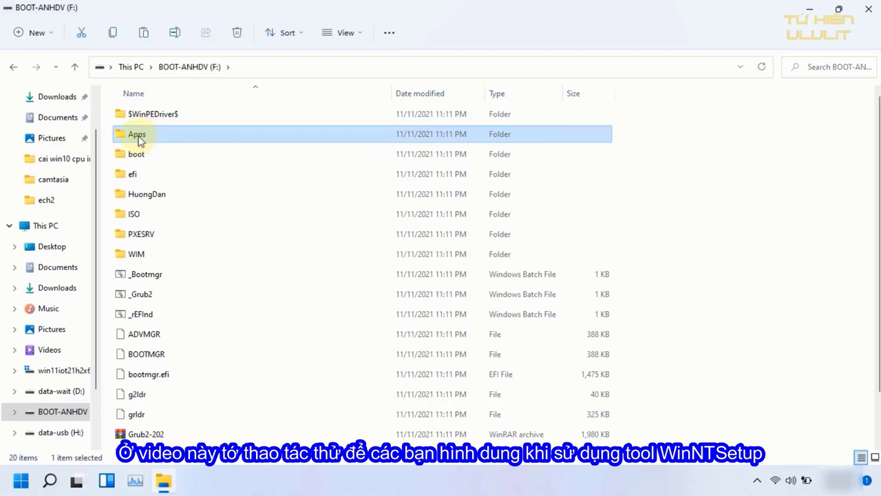
{"action": "double_click", "coordinate": [140, 138]}
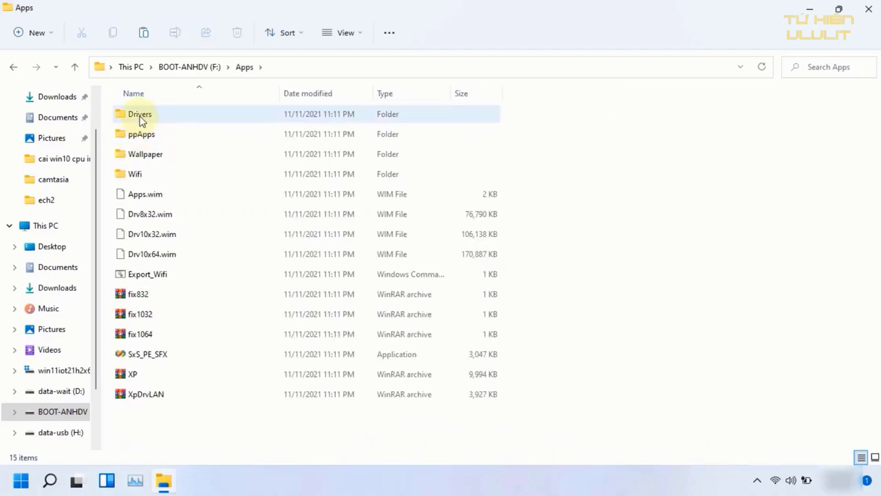
{"action": "double_click", "coordinate": [143, 117]}
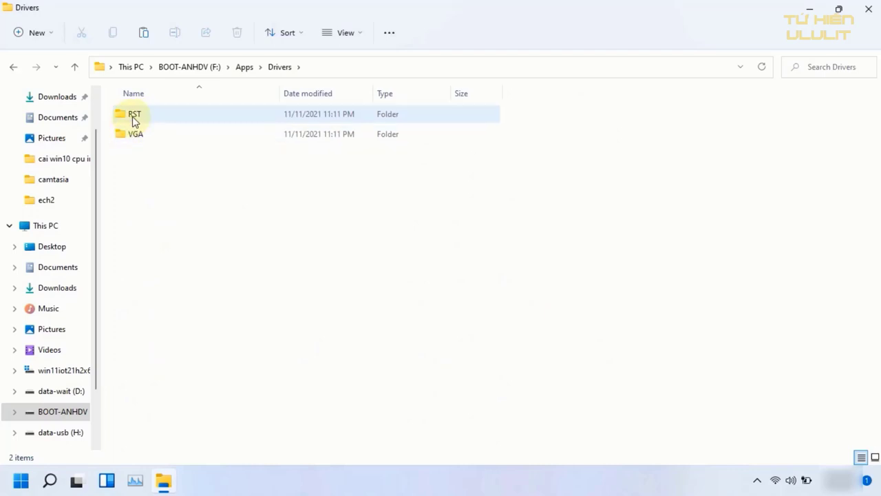
{"action": "double_click", "coordinate": [336, 117]}
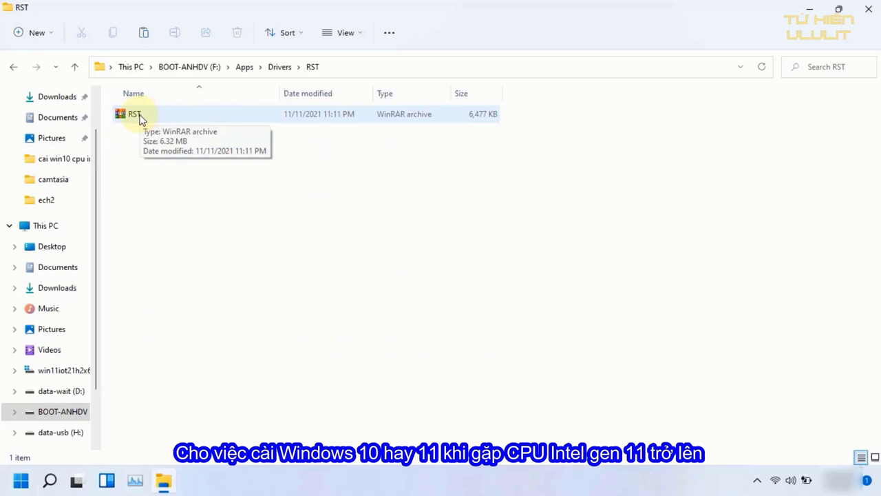
{"action": "right_click", "coordinate": [141, 119]}
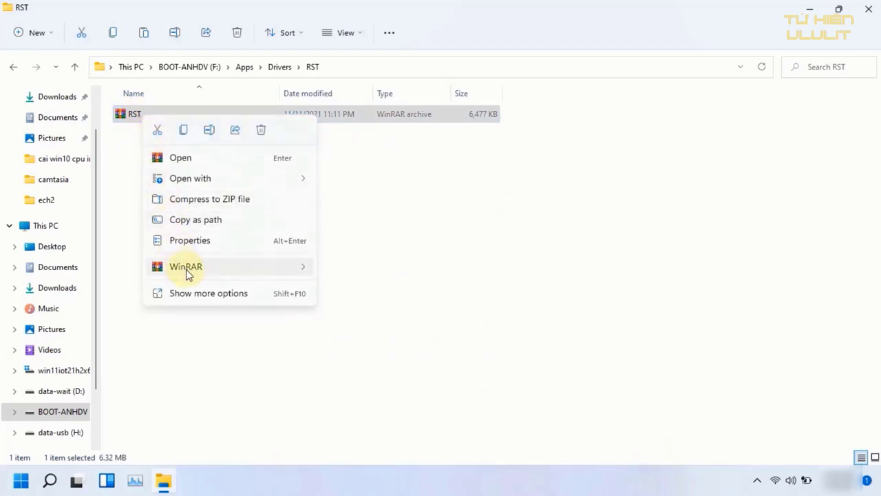
{"action": "mouse_move", "coordinate": [205, 271]}
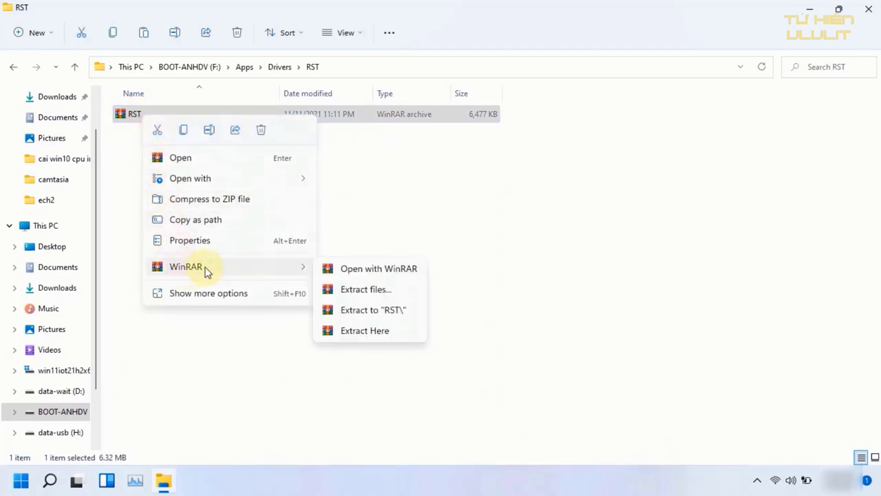
{"action": "left_click", "coordinate": [357, 331]}
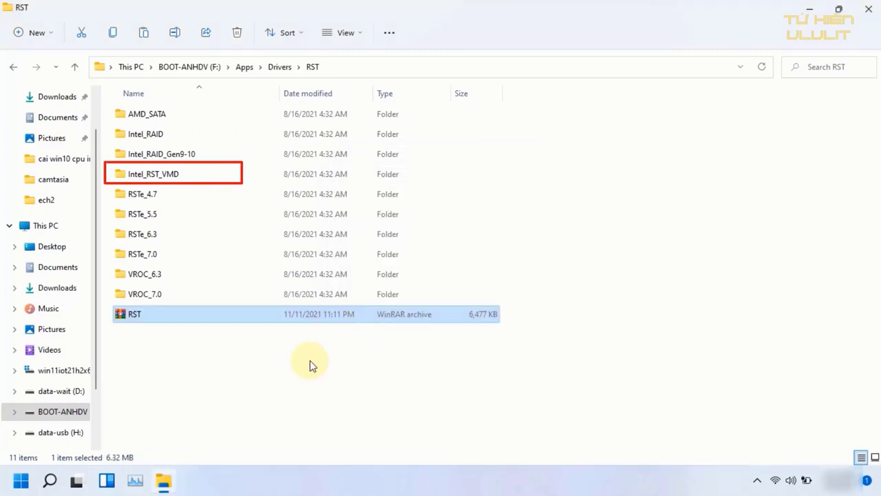
{"action": "left_click", "coordinate": [305, 369]}
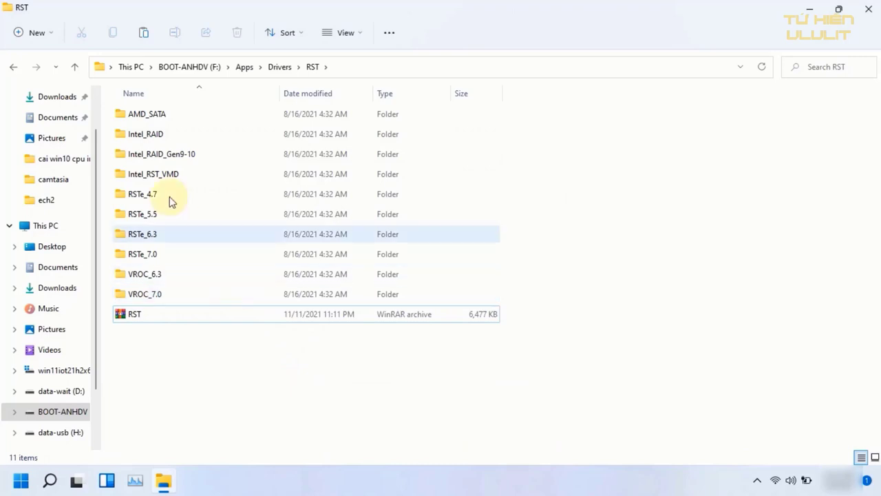
Examine the extracted Intel_RST_VMD and Intel_RAID driver folders inside Apps\Drivers\RST.
{"action": "left_click", "coordinate": [155, 179]}
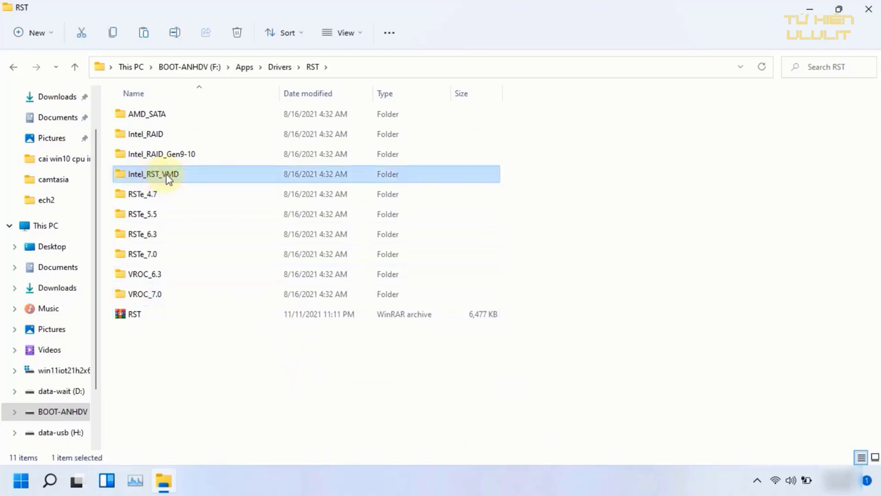
{"action": "double_click", "coordinate": [157, 176]}
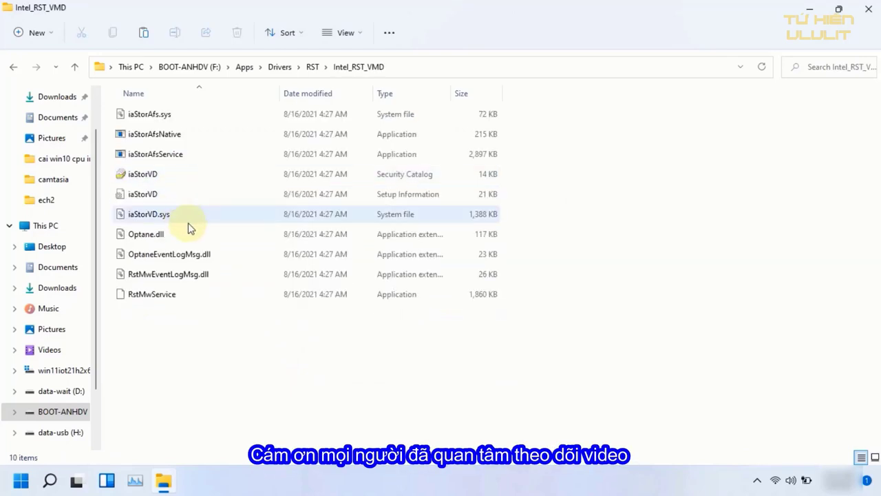
{"action": "left_click", "coordinate": [209, 345]}
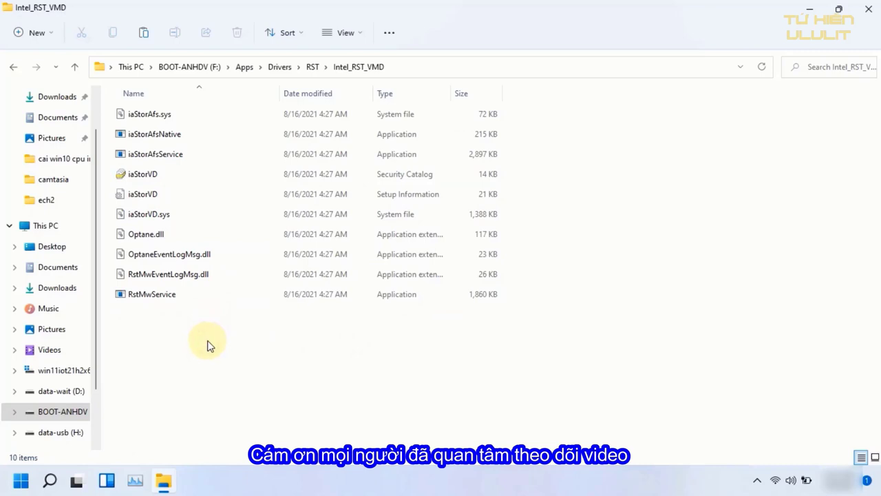
{"action": "left_click", "coordinate": [283, 71]}
{"action": "left_click", "coordinate": [243, 67]}
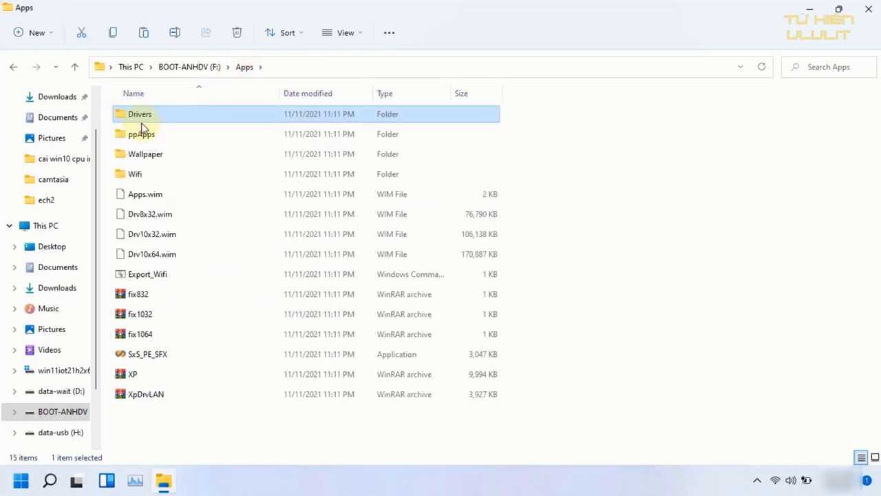
{"action": "double_click", "coordinate": [139, 116]}
{"action": "double_click", "coordinate": [135, 117]}
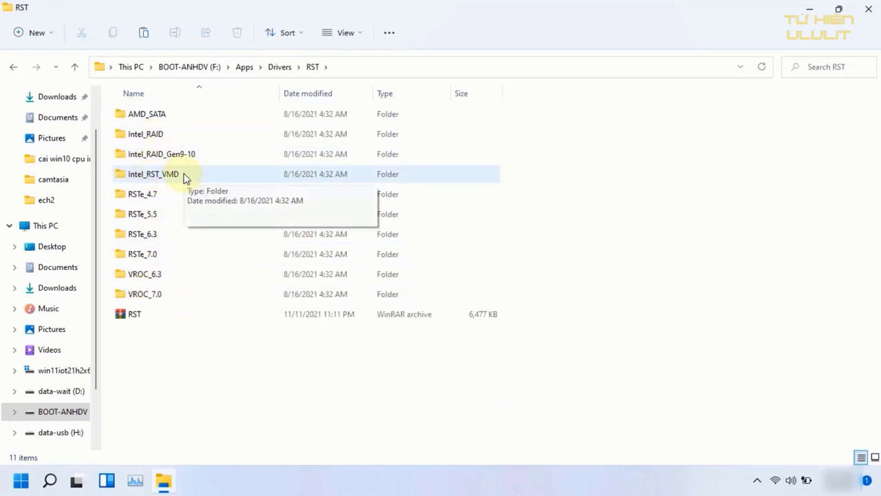
{"action": "double_click", "coordinate": [148, 135]}
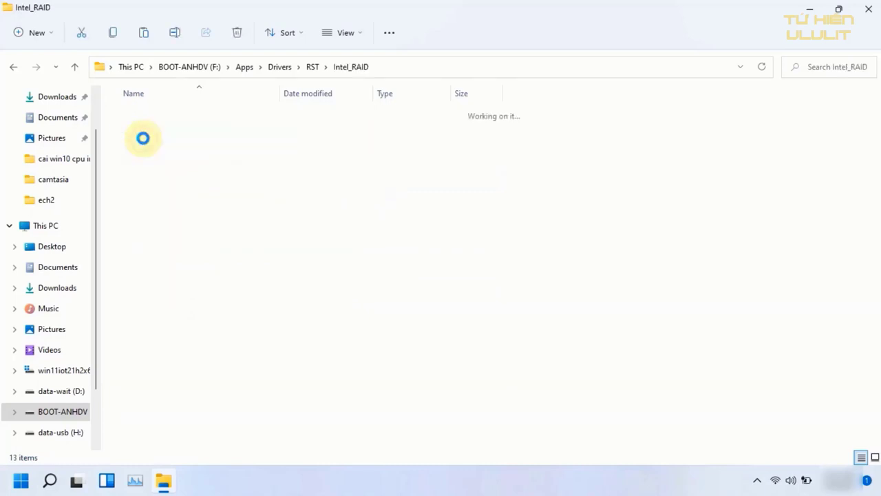
{"action": "left_click", "coordinate": [313, 67]}
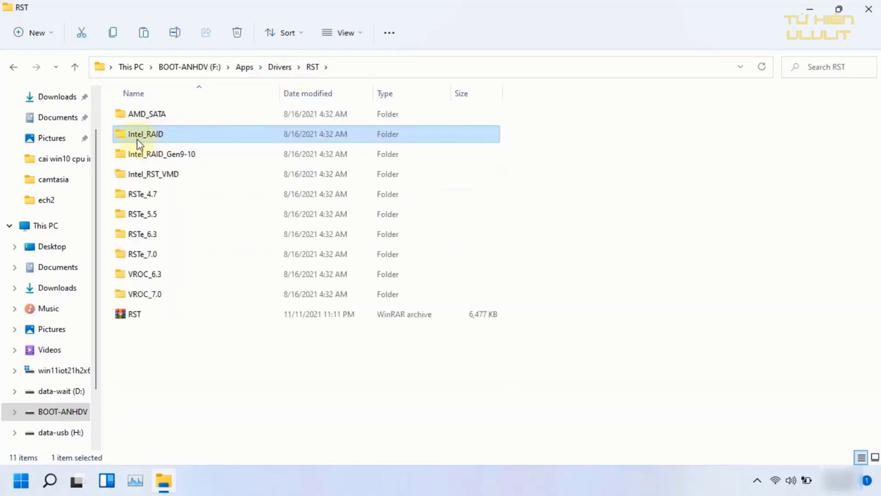
{"action": "double_click", "coordinate": [159, 174]}
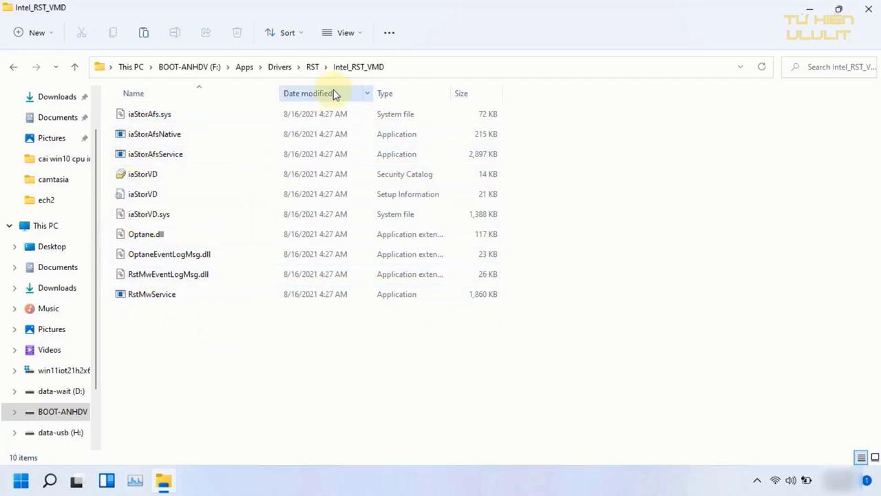
{"action": "left_click", "coordinate": [315, 67]}
{"action": "left_click", "coordinate": [211, 390]}
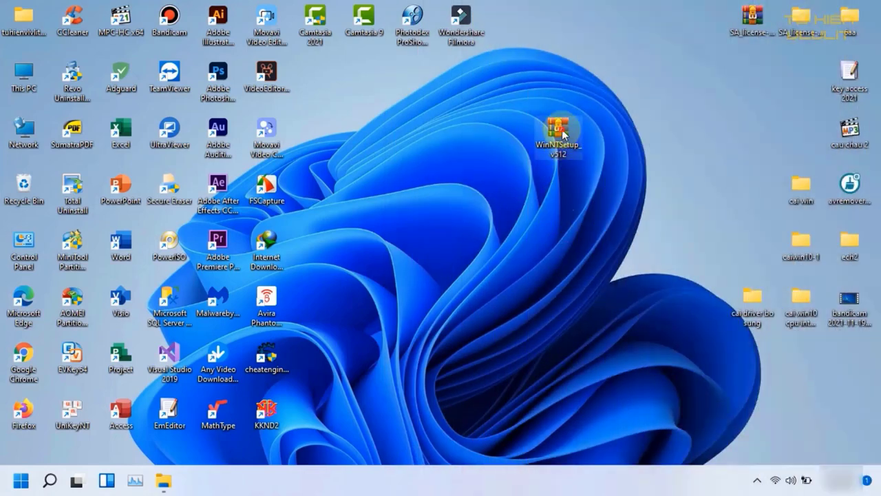
{"action": "double_click", "coordinate": [559, 130]}
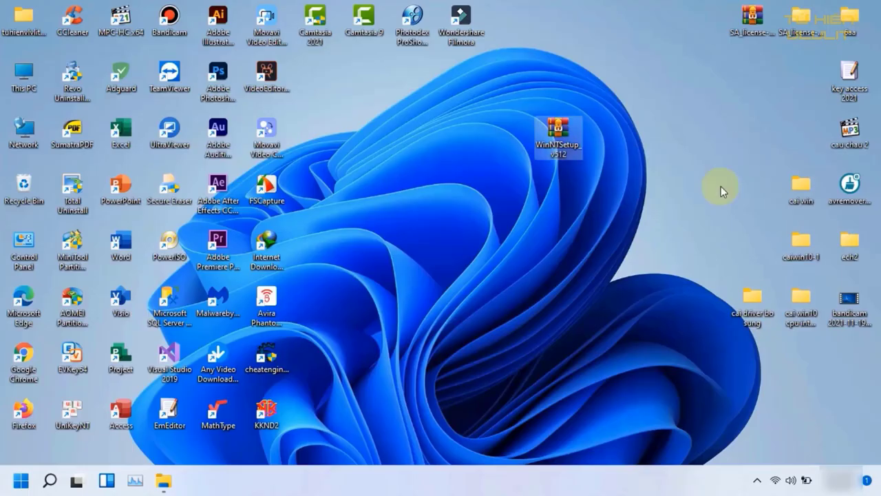
{"action": "left_click", "coordinate": [757, 480]}
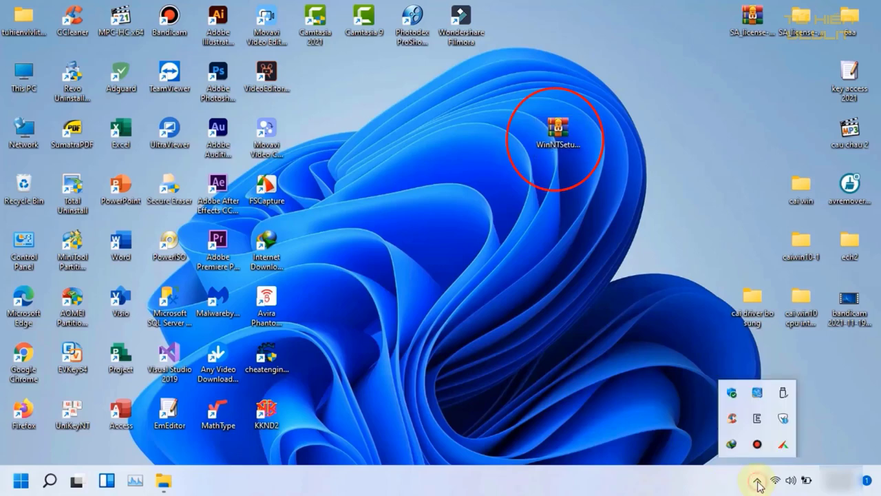
Extract the WinNTSetup_v512 archive on the desktop into its own folder and place that folder near the archive.
{"action": "left_click", "coordinate": [757, 480]}
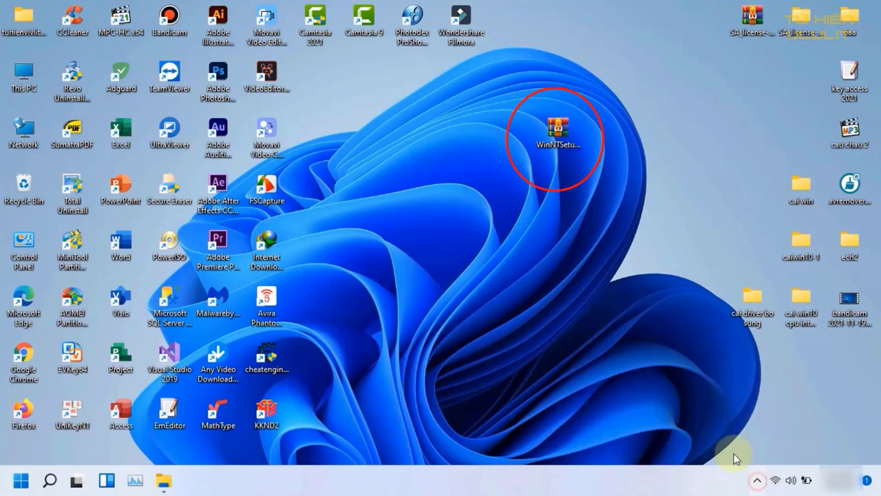
{"action": "right_click", "coordinate": [555, 137]}
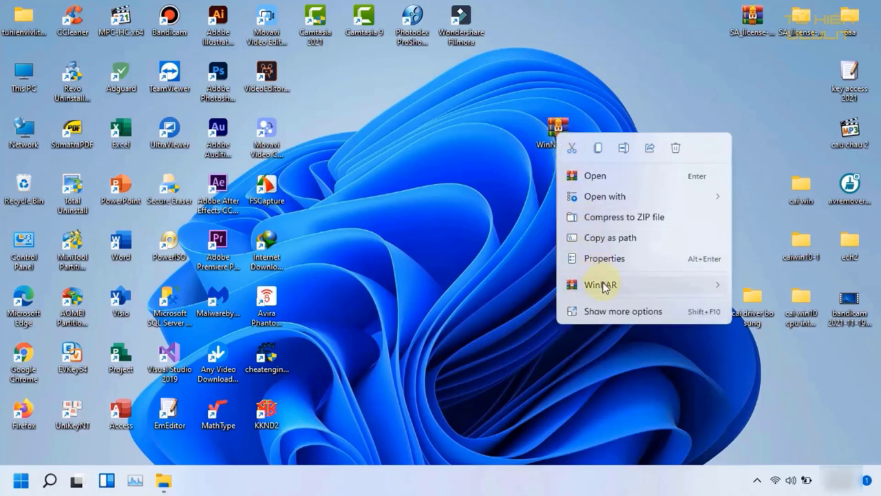
{"action": "mouse_move", "coordinate": [603, 283]}
{"action": "left_click", "coordinate": [608, 323]}
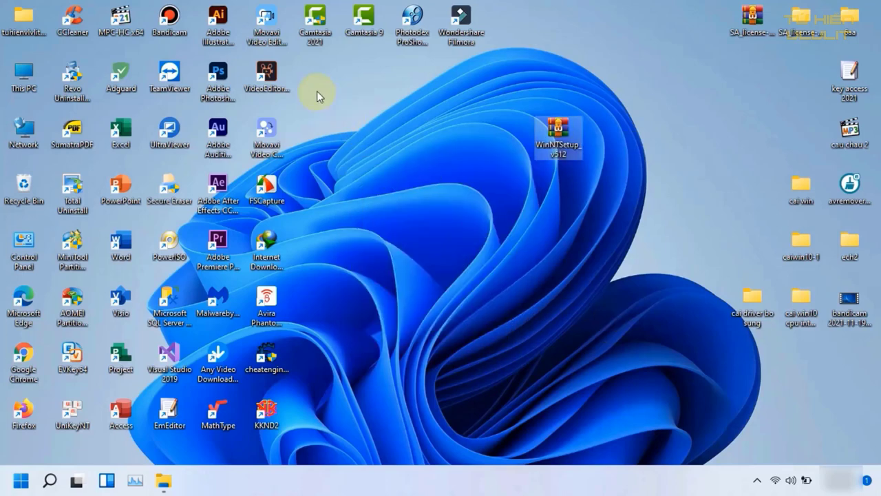
{"action": "left_click_drag", "start_coordinate": [316, 88], "coordinate": [498, 214]}
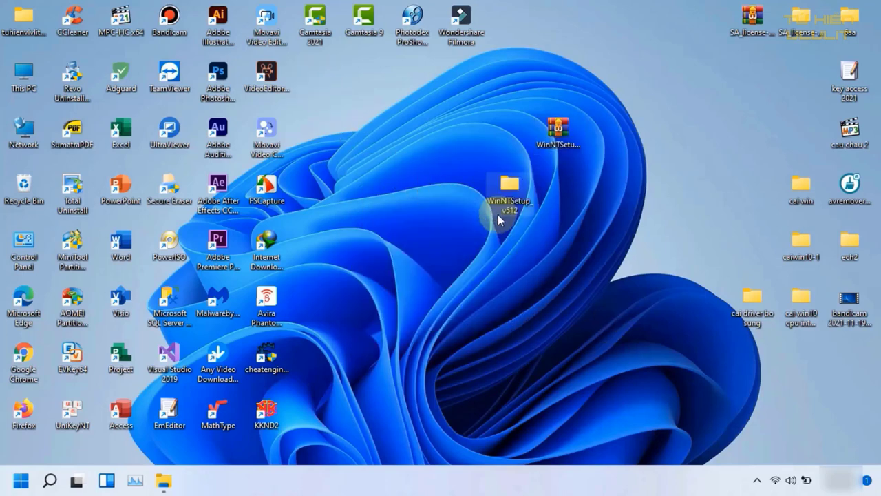
Launch WinNTSetup_x64 from the extracted WinNTSetup_v512 folder and agree to download the required Windows 10 ADK files.
{"action": "double_click", "coordinate": [508, 192]}
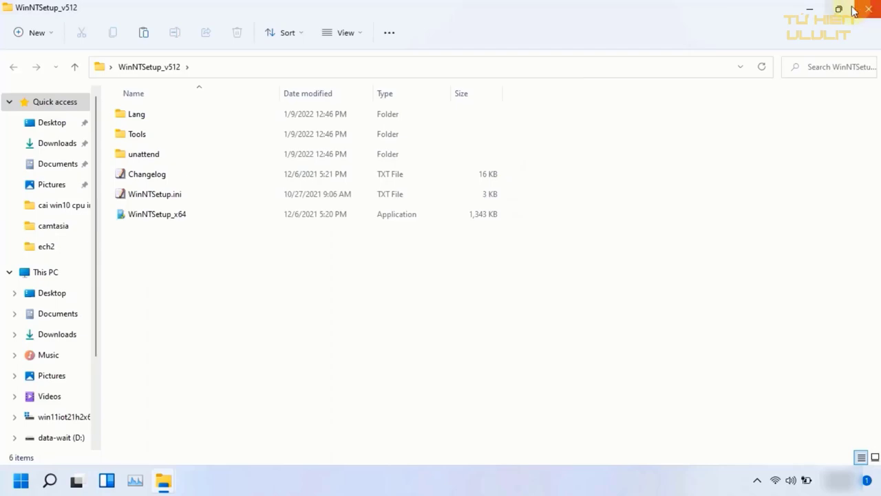
{"action": "left_click", "coordinate": [850, 10]}
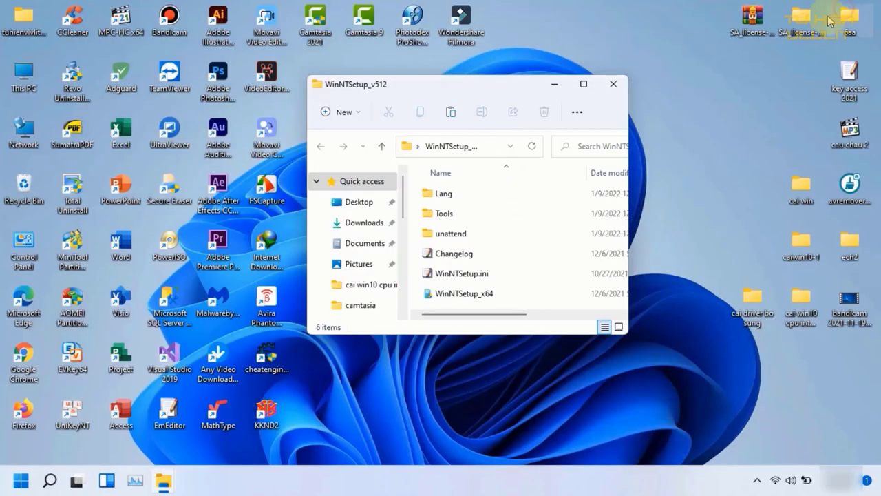
{"action": "left_click", "coordinate": [580, 91]}
{"action": "left_click", "coordinate": [150, 218]}
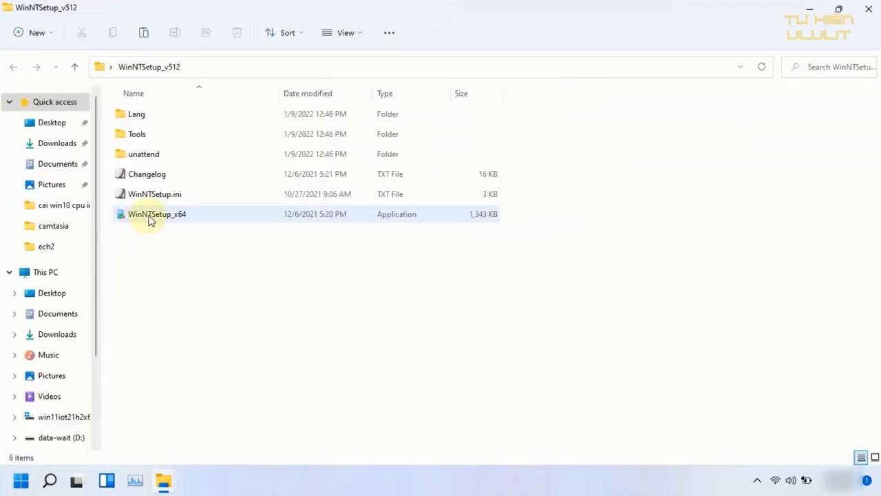
{"action": "left_click", "coordinate": [150, 219]}
{"action": "double_click", "coordinate": [150, 219]}
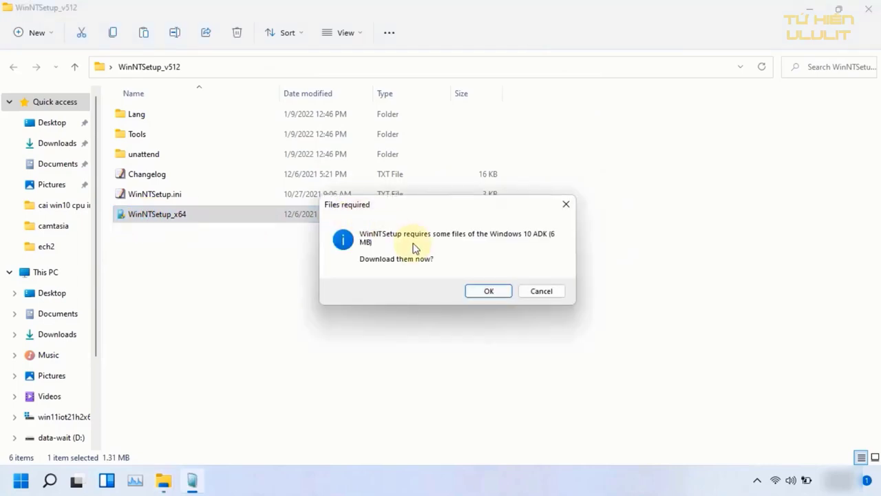
{"action": "left_click", "coordinate": [488, 294]}
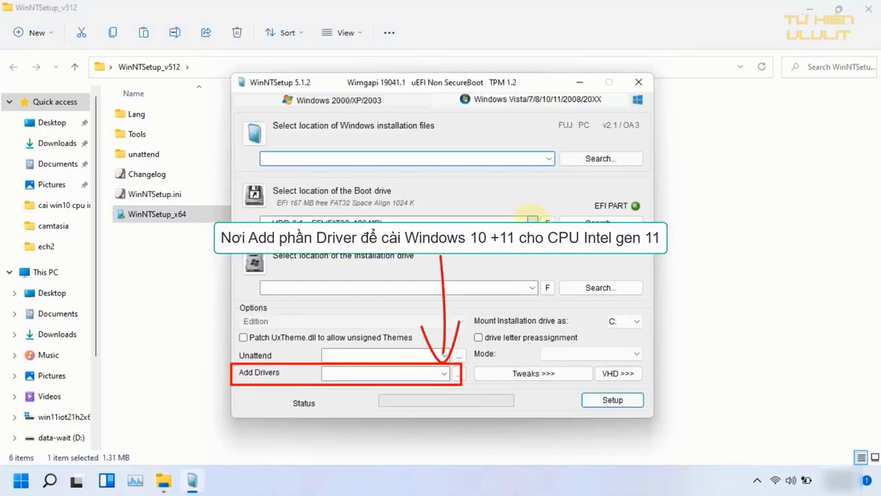
Set the installation drive to partition C: and add the Intel_RST_VMD driver folder from Apps\Drivers\RST on BOOT-ANHDV (F:).
{"action": "left_click", "coordinate": [531, 287]}
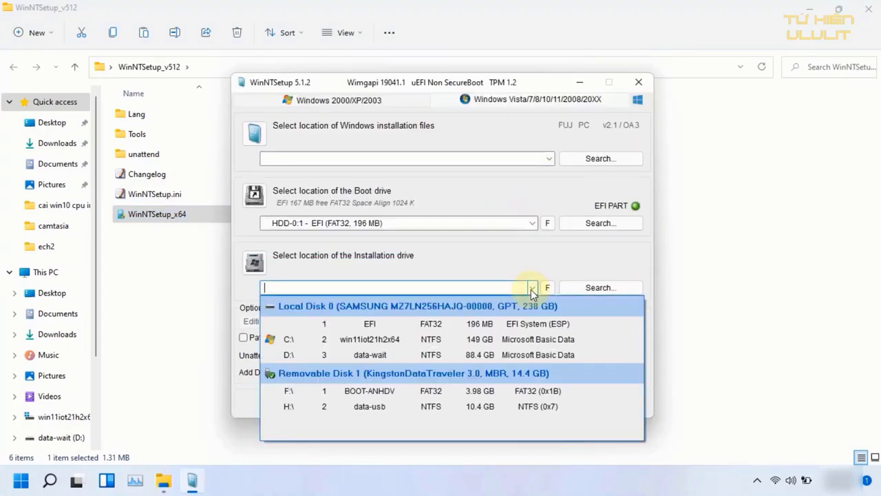
{"action": "left_click", "coordinate": [412, 341]}
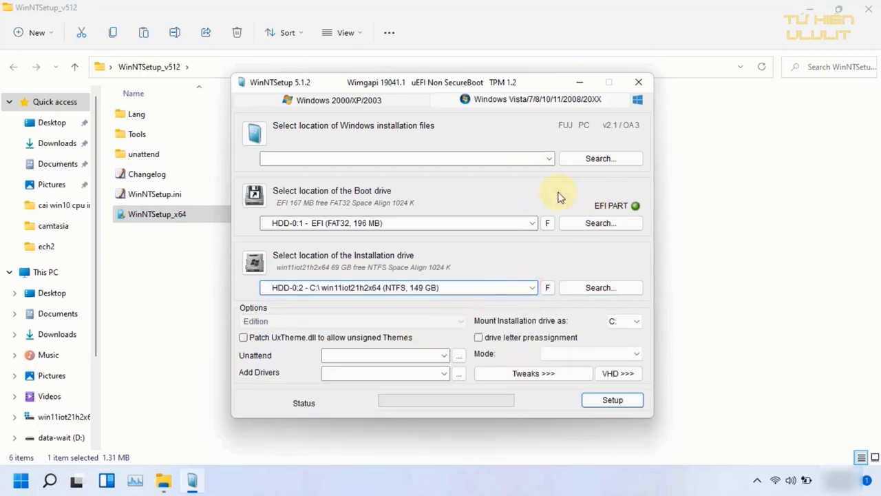
{"action": "left_click", "coordinate": [459, 373]}
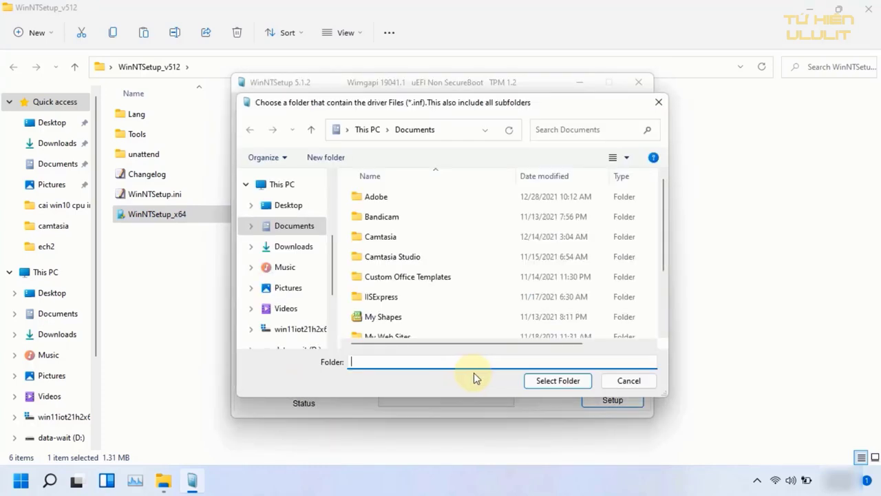
{"action": "scroll", "coordinate": [330, 241], "scroll_direction": "down", "scroll_amount": 5}
{"action": "left_click", "coordinate": [299, 241]}
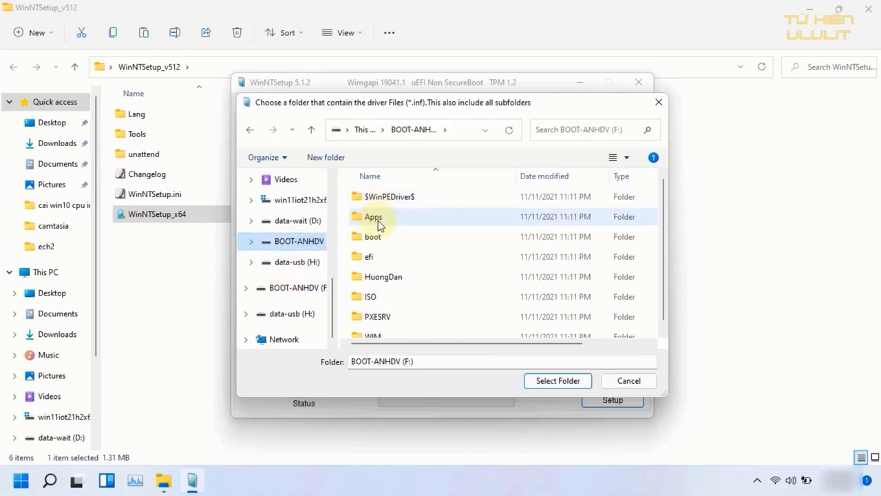
{"action": "double_click", "coordinate": [378, 215]}
{"action": "double_click", "coordinate": [372, 198]}
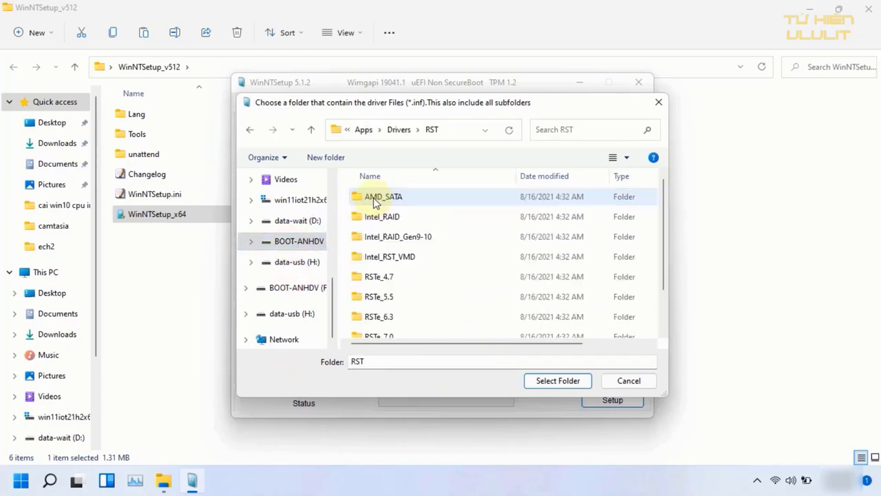
{"action": "left_click", "coordinate": [408, 257]}
{"action": "left_click", "coordinate": [557, 380]}
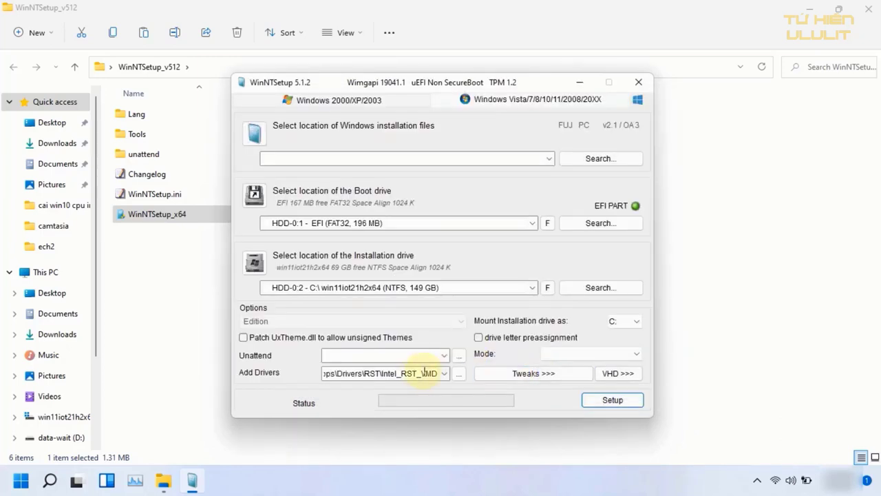
Review the full driver folder path entered for Add Drivers from its beginning to its end.
{"action": "mouse_move", "coordinate": [413, 373]}
{"action": "left_mouse_down"}
{"action": "mouse_move", "coordinate": [311, 372]}
{"action": "mouse_move", "coordinate": [419, 373]}
{"action": "left_mouse_up"}
{"action": "left_click", "coordinate": [344, 371]}
{"action": "left_click", "coordinate": [385, 374]}
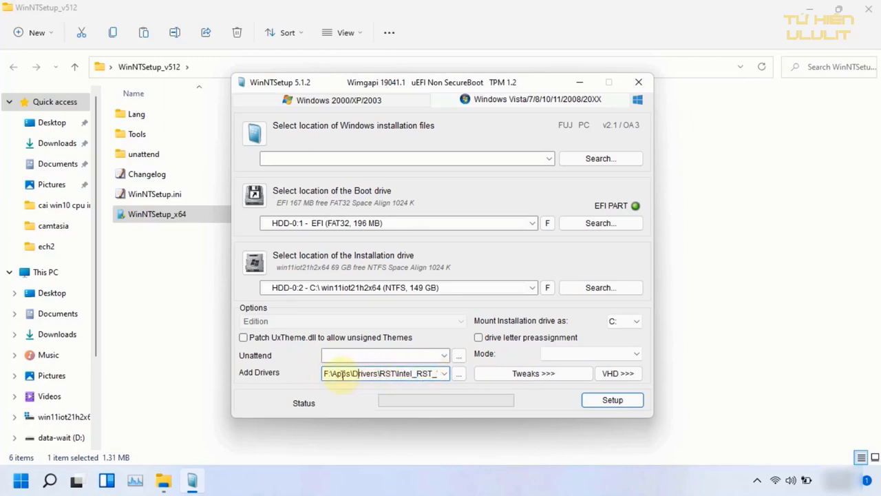
{"action": "left_click_drag", "start_coordinate": [327, 374], "coordinate": [448, 374]}
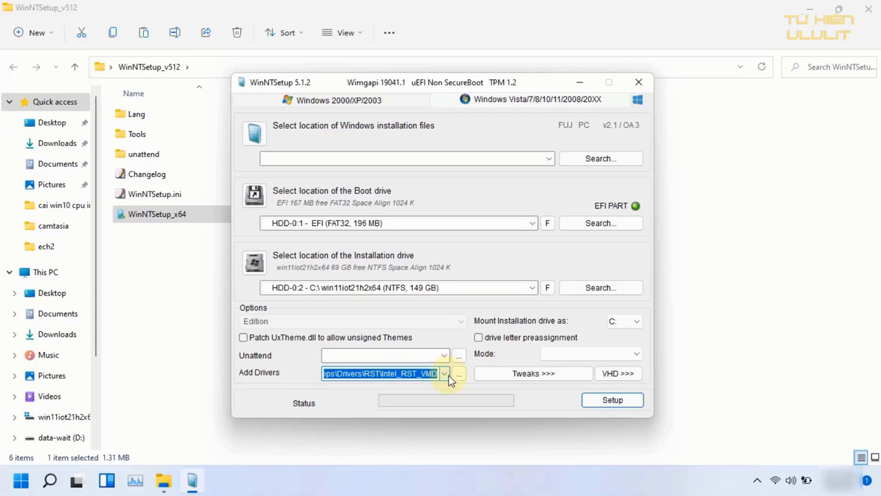
{"action": "left_click", "coordinate": [432, 374]}
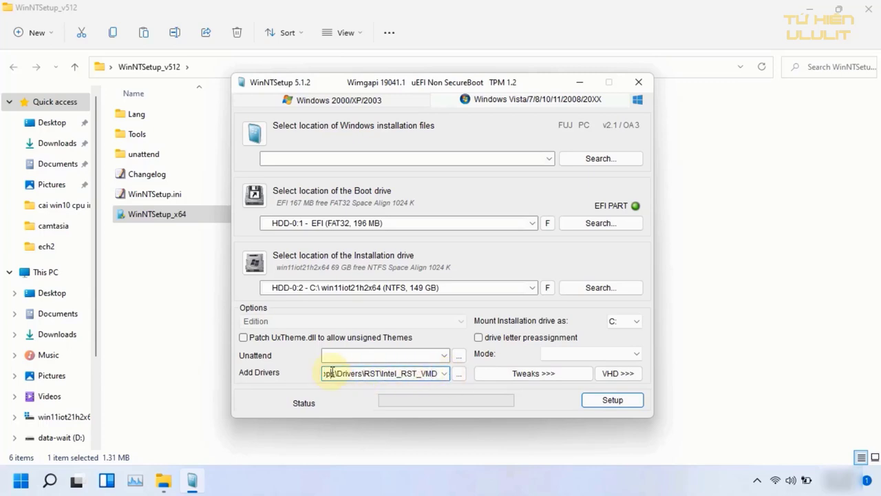
{"action": "left_click_drag", "start_coordinate": [327, 374], "coordinate": [449, 374]}
{"action": "left_click", "coordinate": [448, 373]}
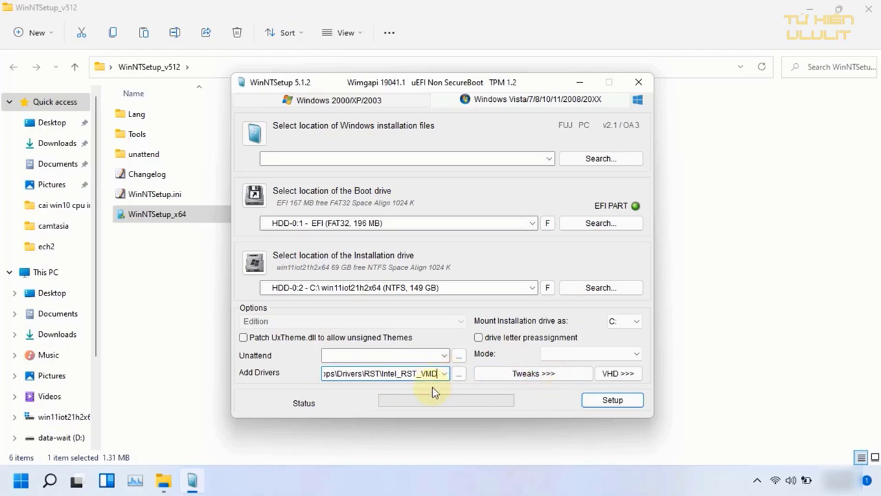